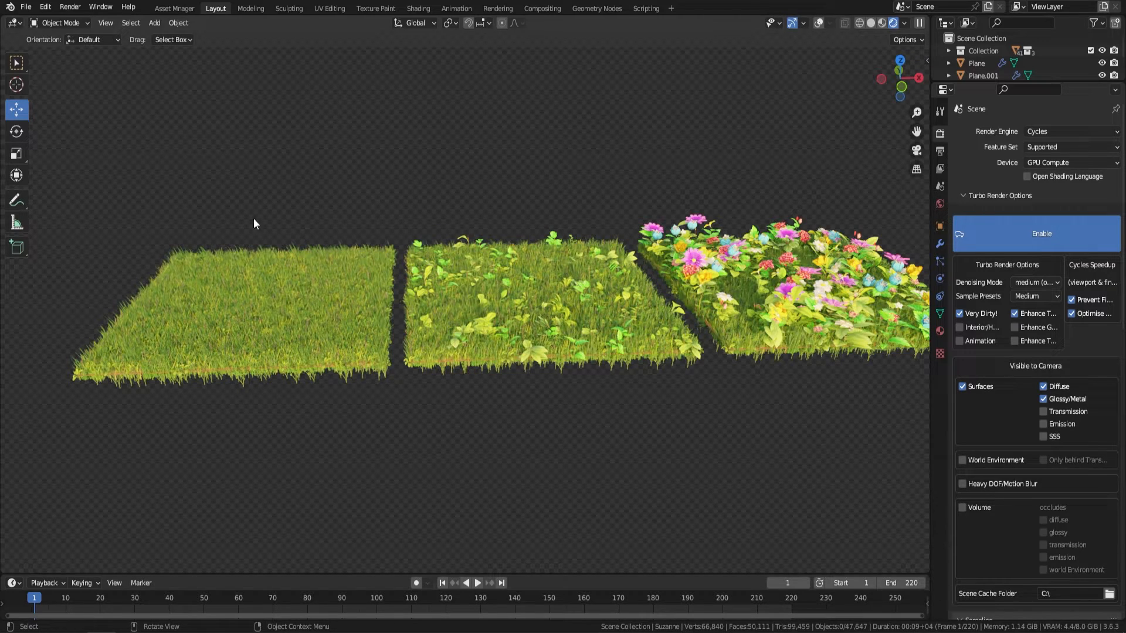
Step: Select the plain grass patch and raise the Grass scale of its Meadow modifier to 0.340
middle_drag(332, 248, 306, 280)
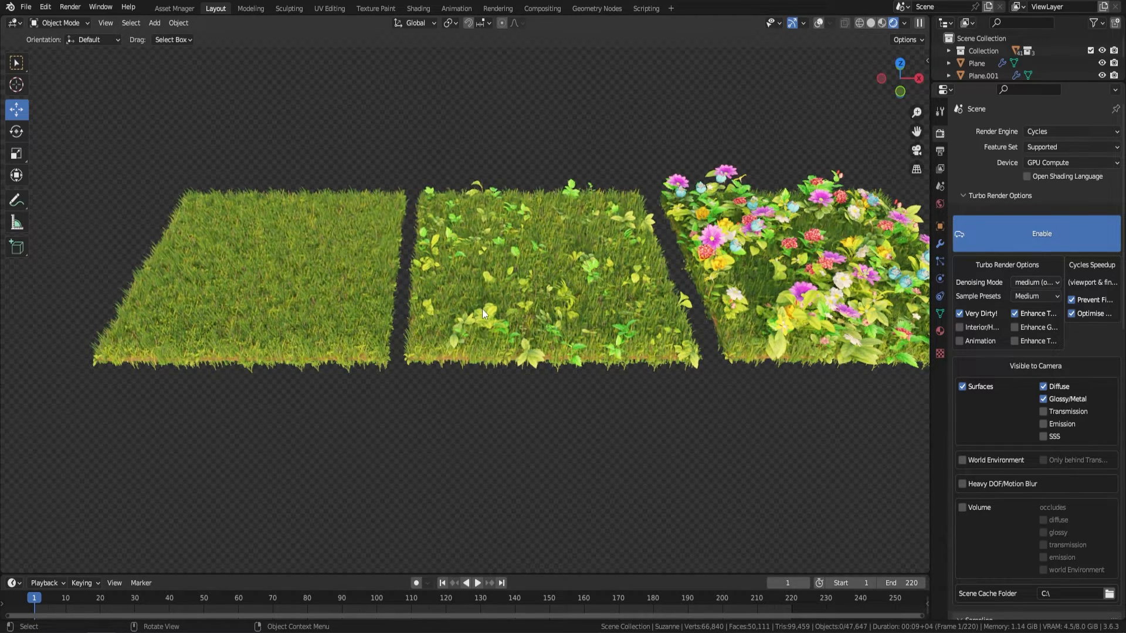
shift+middle_drag(660, 371, 593, 371)
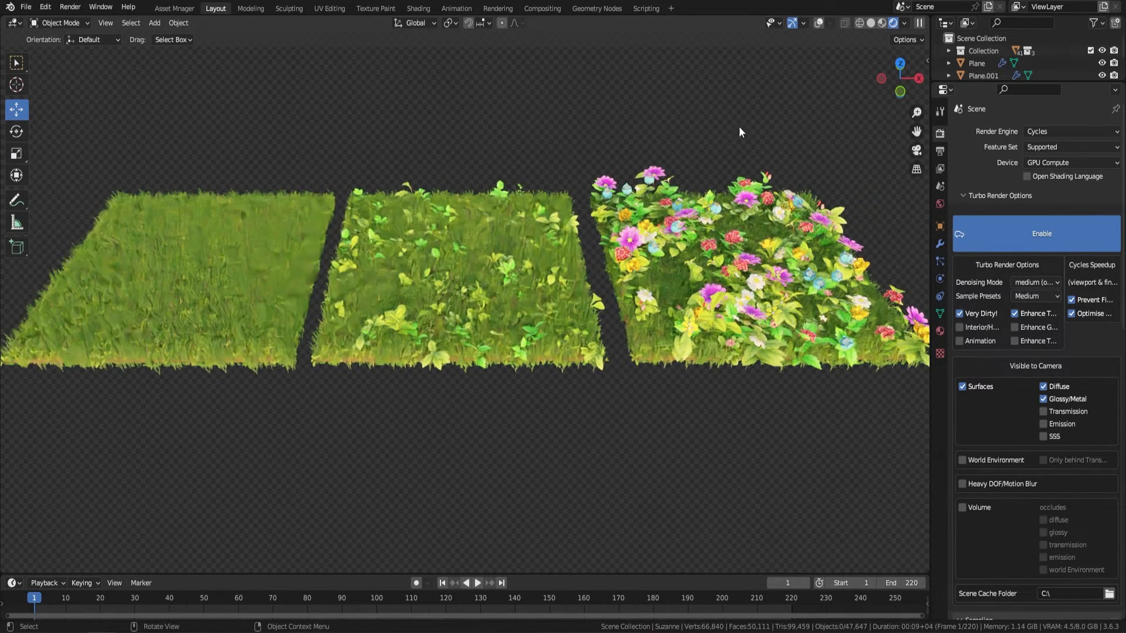
shift+middle_drag(712, 241, 656, 219)
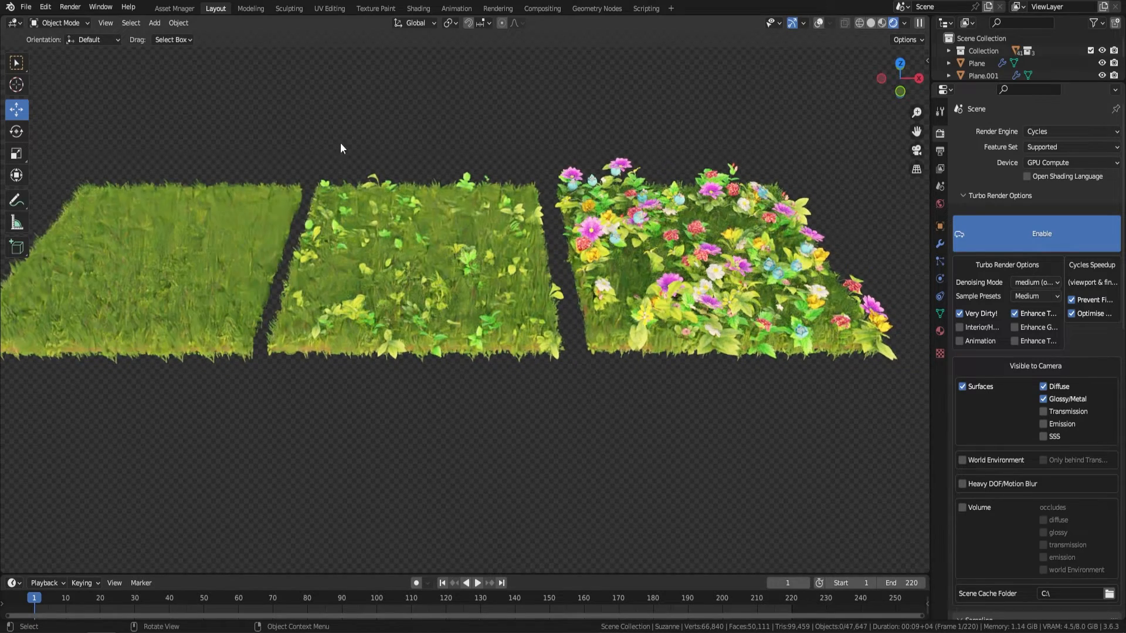
click(222, 226)
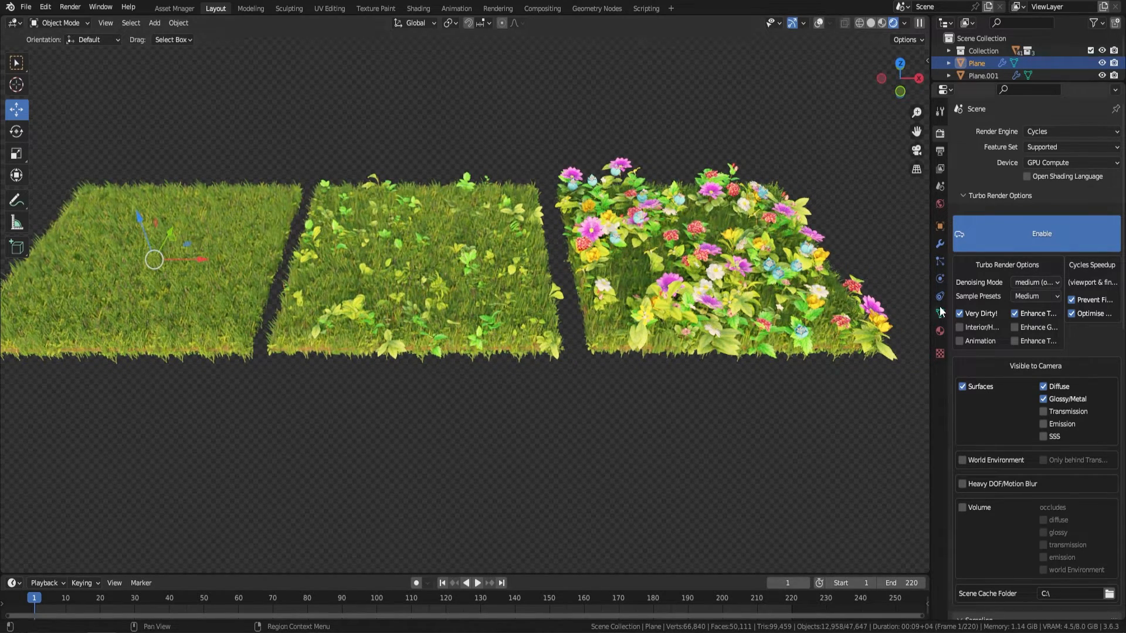
click(940, 243)
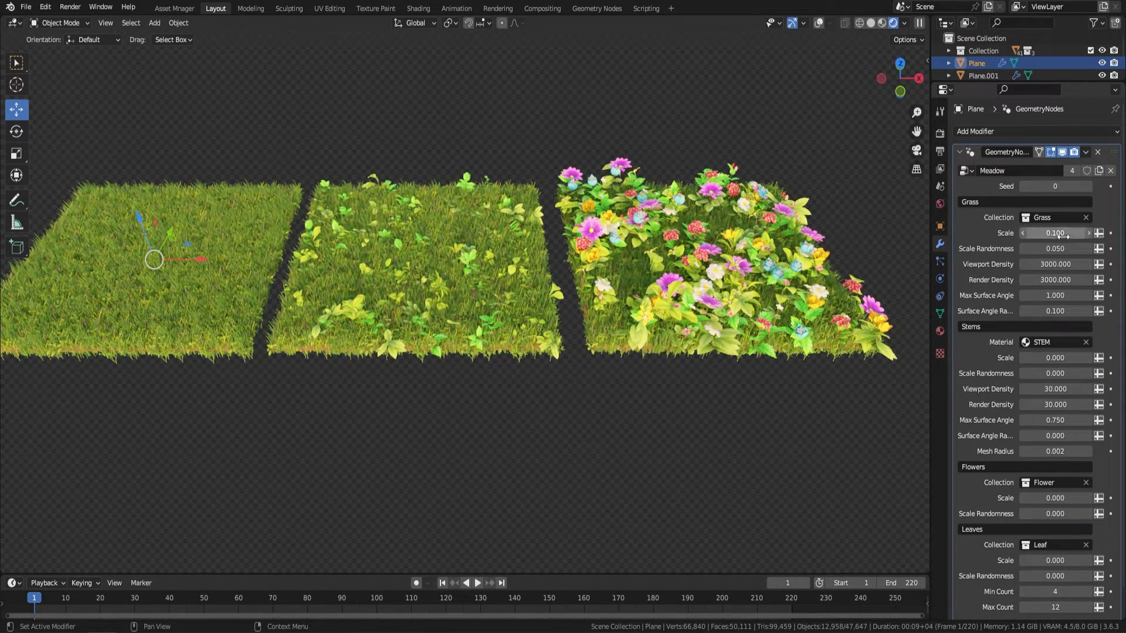
drag(1050, 233, 1106, 233)
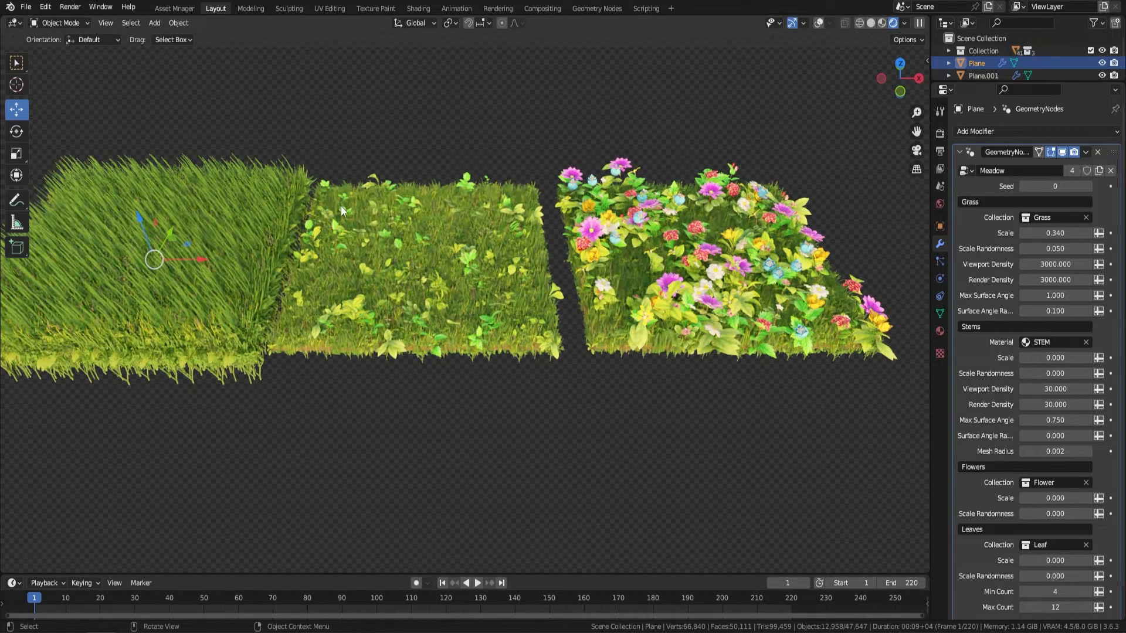
Step: Select the flower-covered patch and raise its Stems scale to 0.490
click(791, 212)
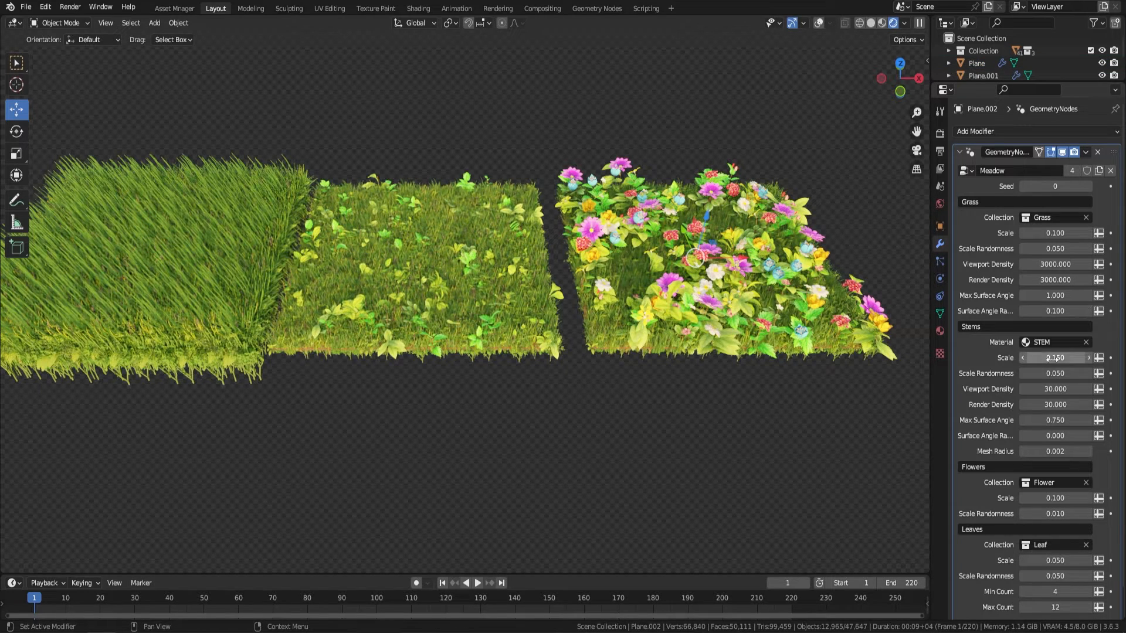
mouse_move(1056, 358)
mouse_down()
mouse_move(1079, 358)
mouse_move(1058, 358)
mouse_up()
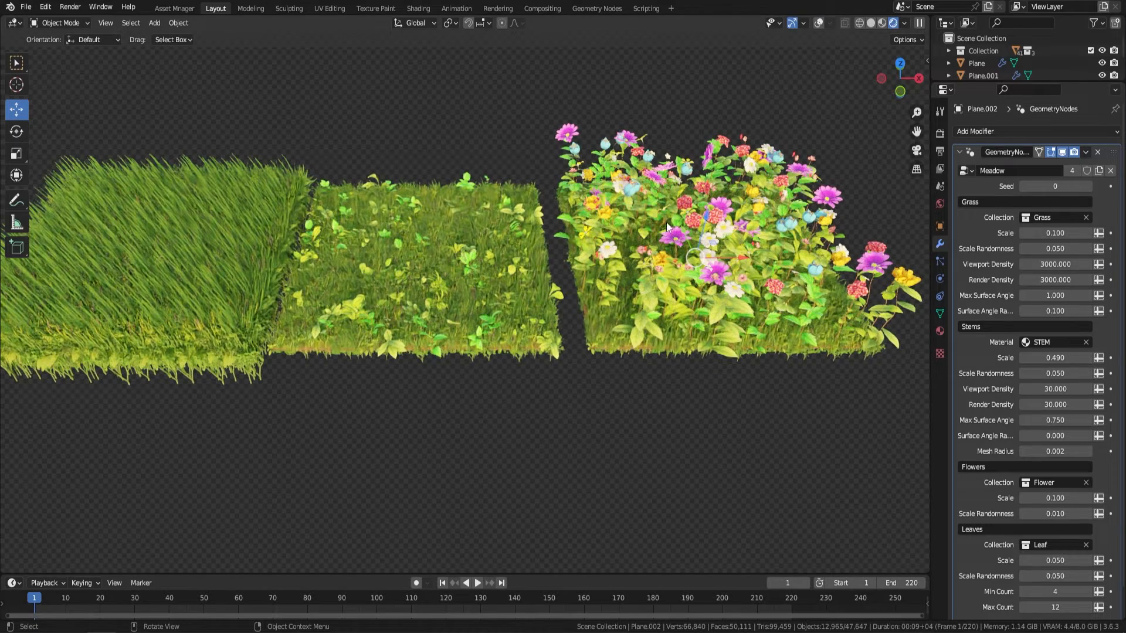
Step: On the middle leafy patch, set the Stems scale to 0.590 and the Grass scale to 0.280
click(429, 256)
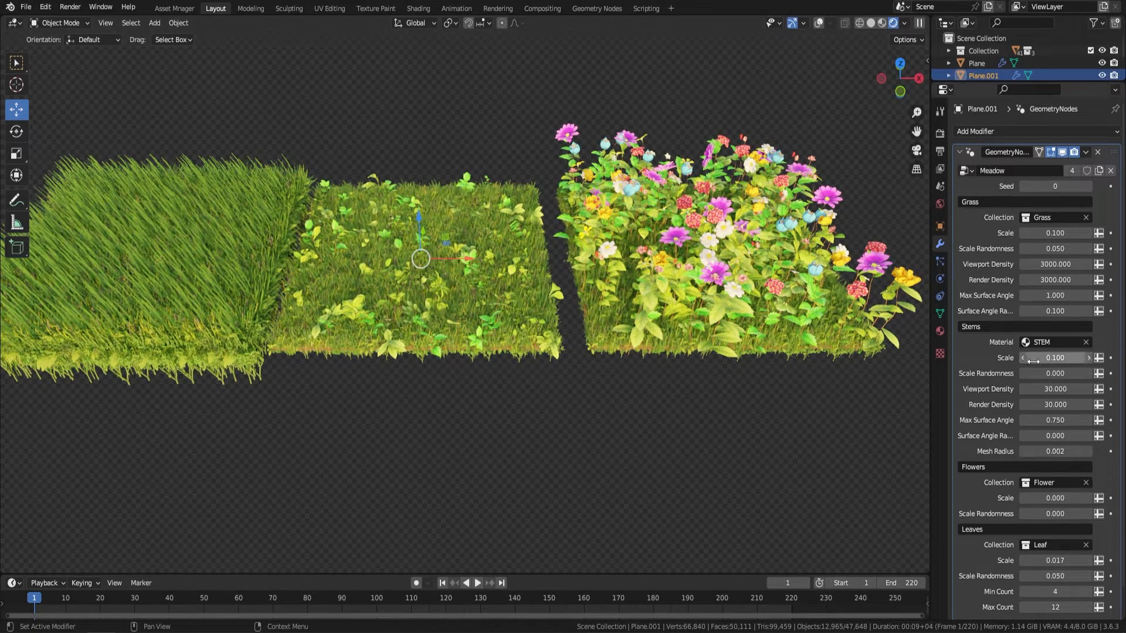
drag(1054, 359, 1081, 359)
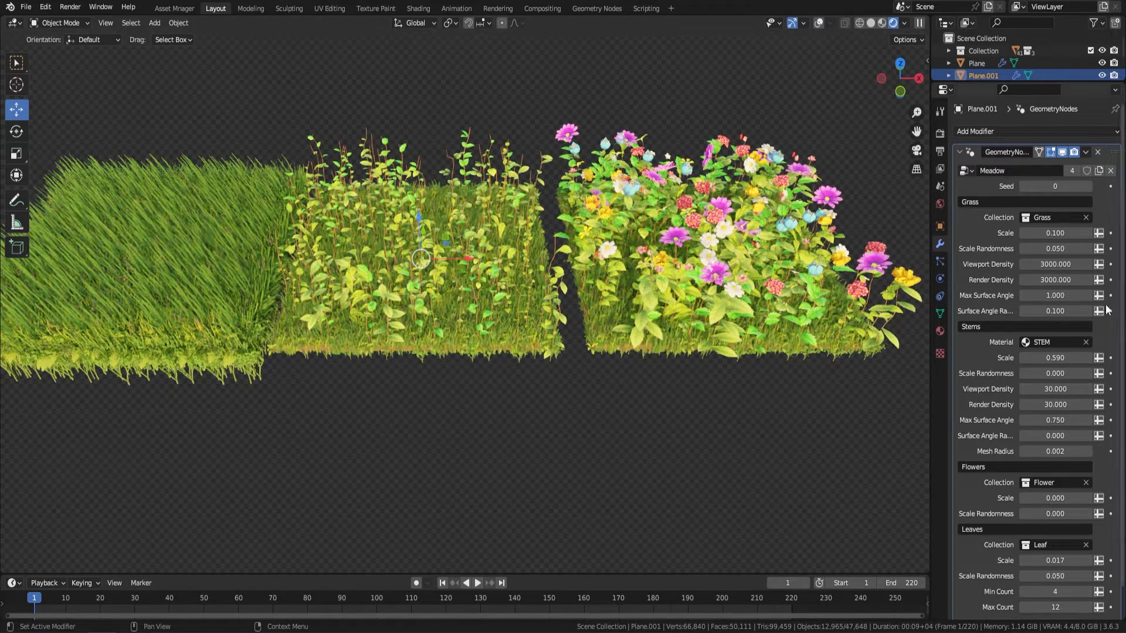
drag(1055, 233, 1082, 233)
Step: Set the grass Viewport Density of the plain grass patch to 25
middle_drag(545, 329, 557, 296)
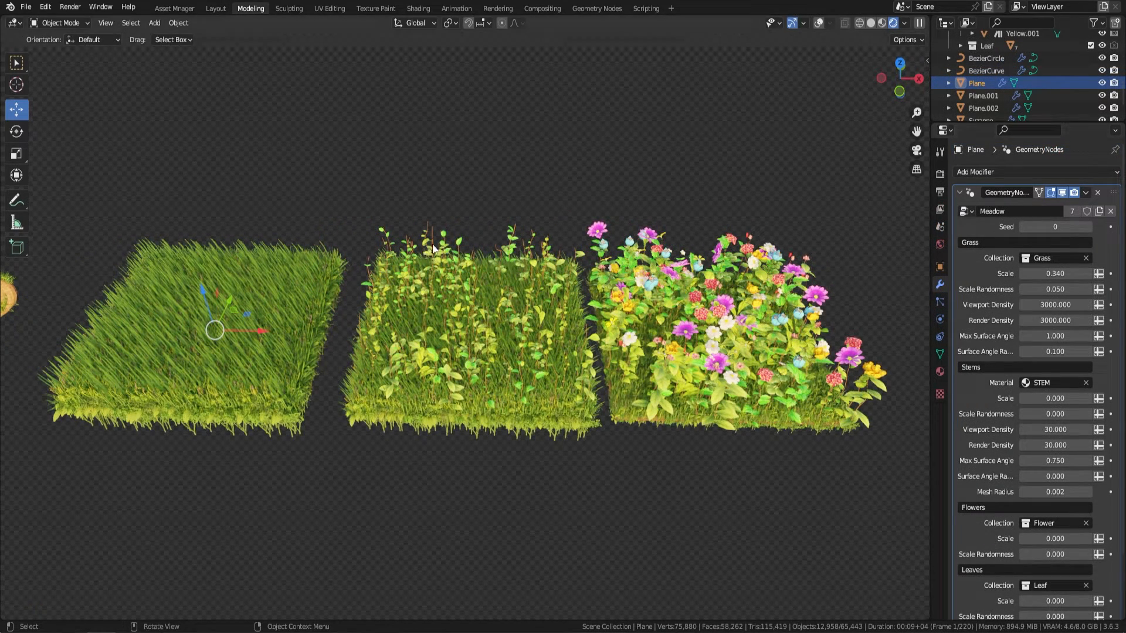
click(1056, 306)
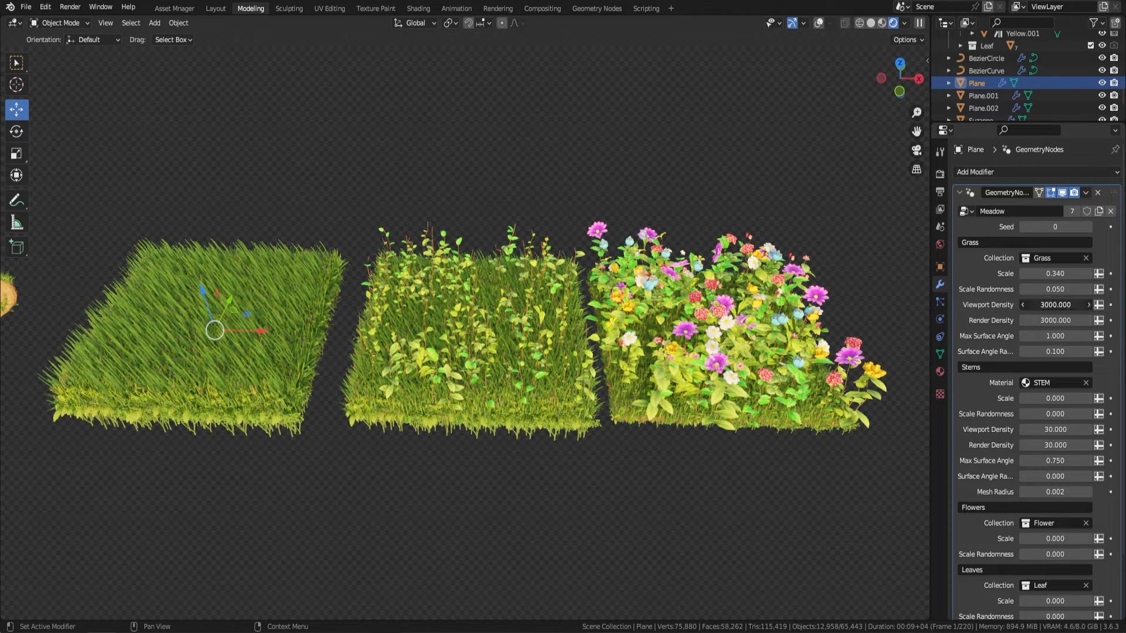
text(25)
key(Return)
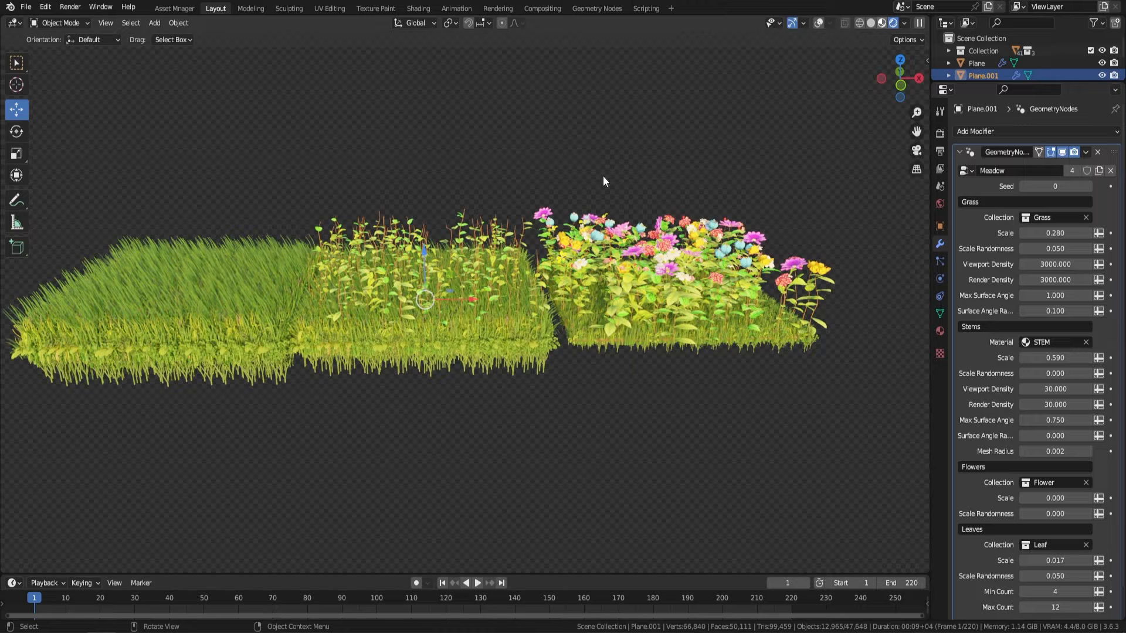
Step: Switch the viewport to Material Preview shading and turn on the viewport overlays around the monkey head
key(z)
key(2)
scroll(575, 162, down, 4)
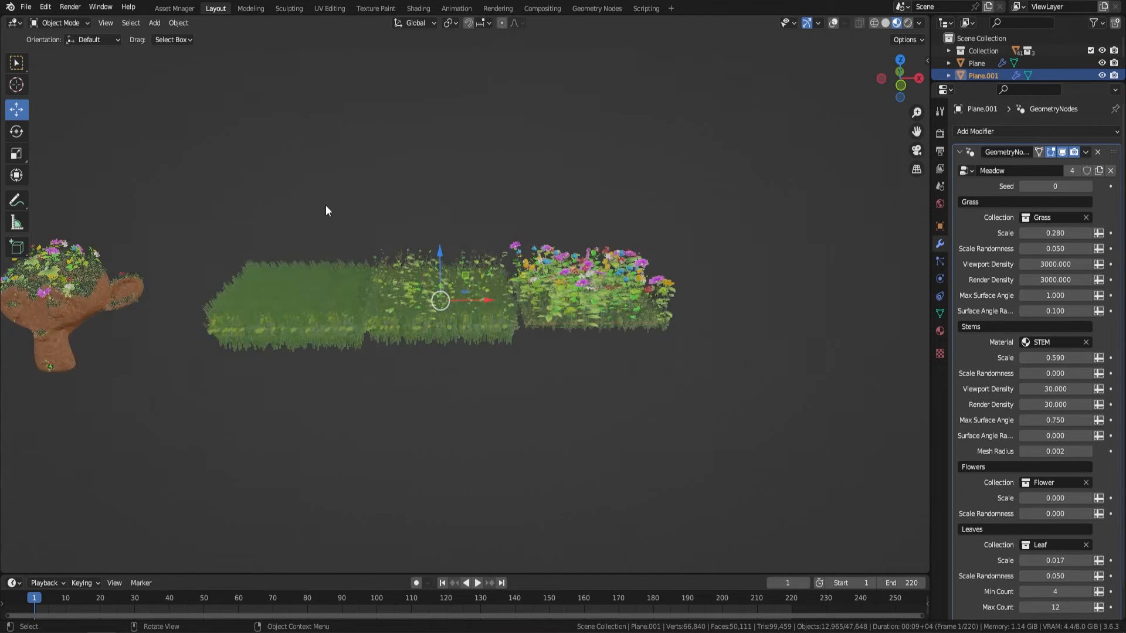
shift+middle_drag(326, 205, 653, 198)
scroll(495, 261, up, 4)
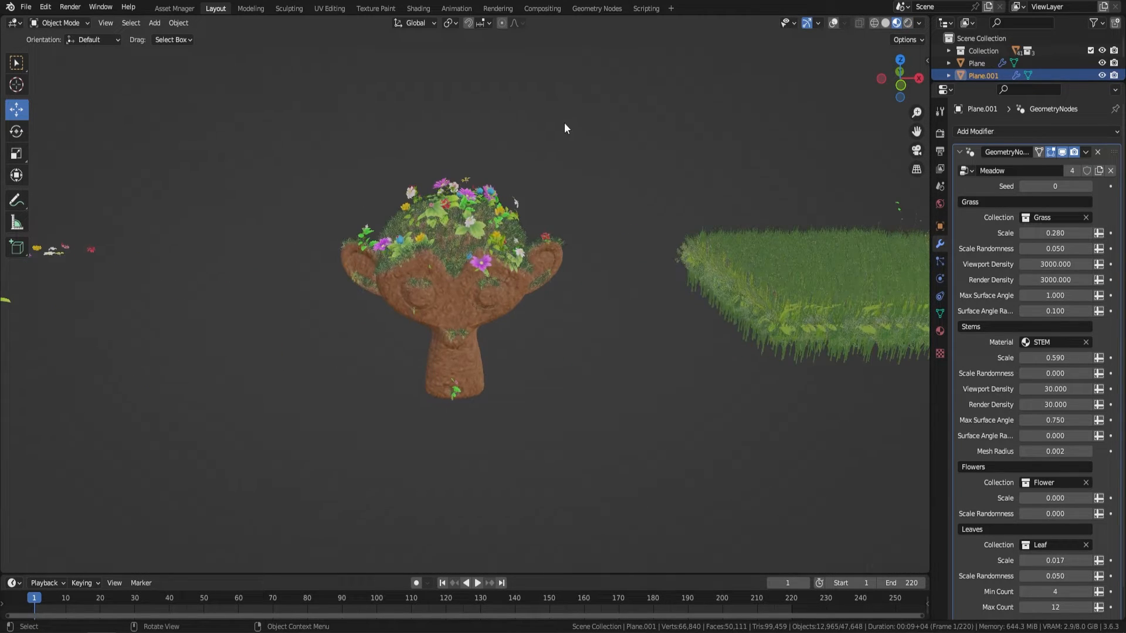
click(834, 23)
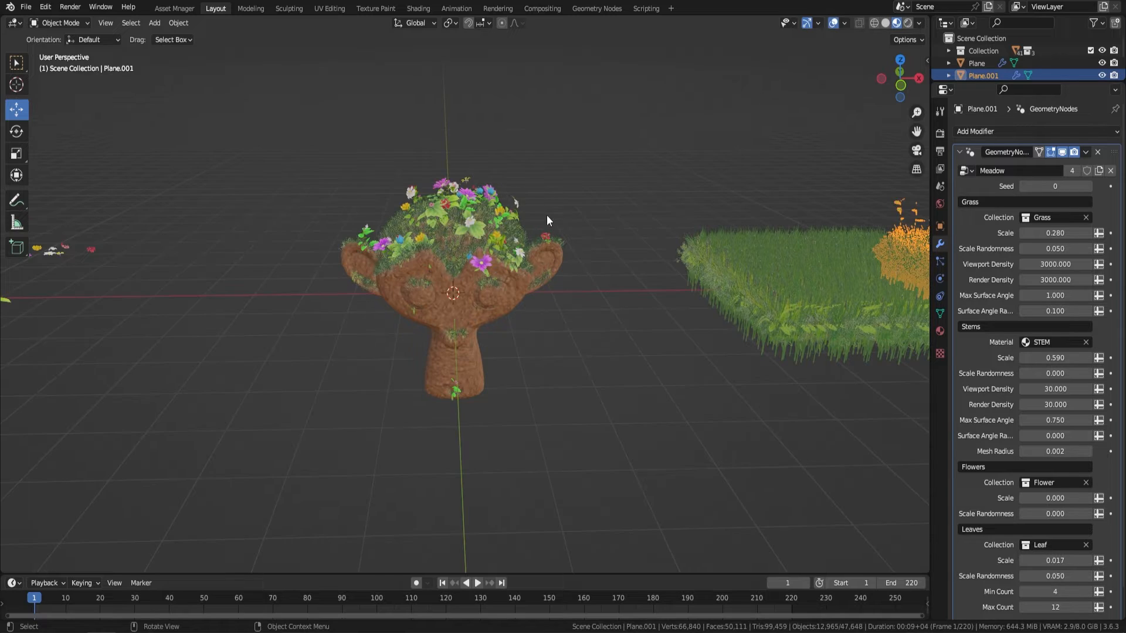
Step: Select the monkey head and set the grass Max Surface Angle in its Meadow modifier to 1.140
middle_drag(546, 215, 493, 184)
scroll(456, 223, up, 3)
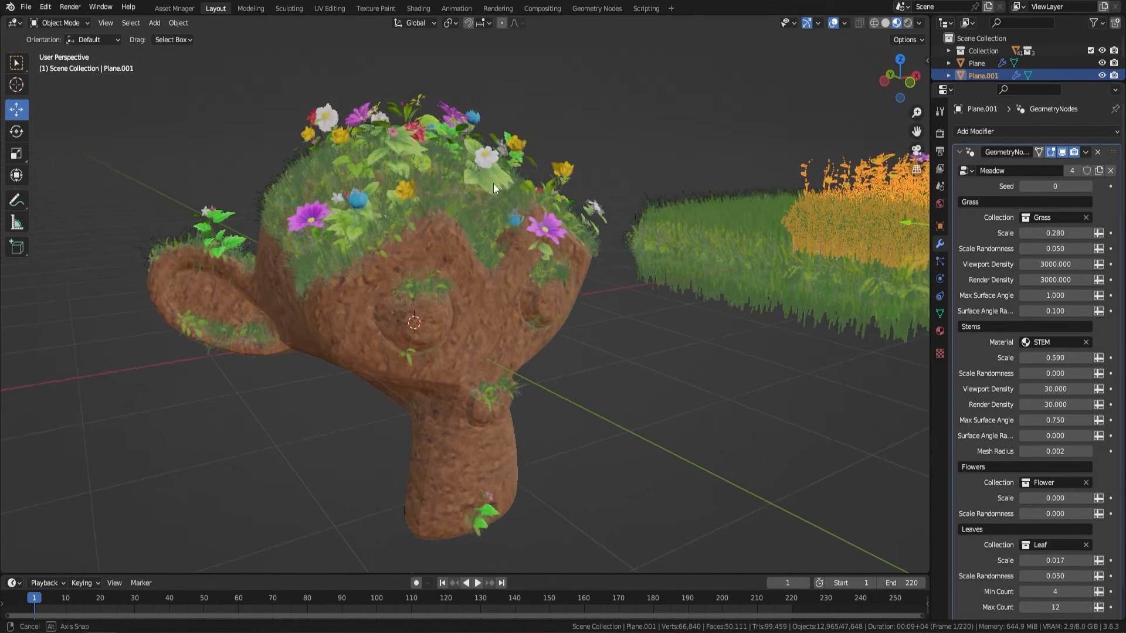
click(490, 270)
click(642, 270)
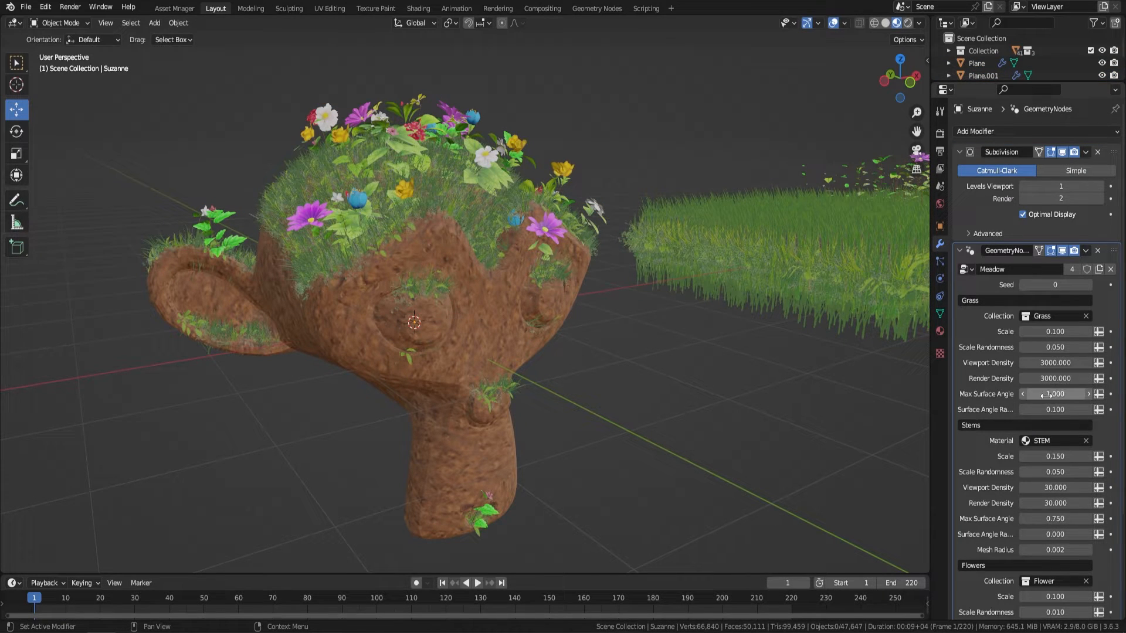
mouse_move(1055, 394)
mouse_down()
mouse_move(1095, 394)
mouse_move(1059, 394)
mouse_up()
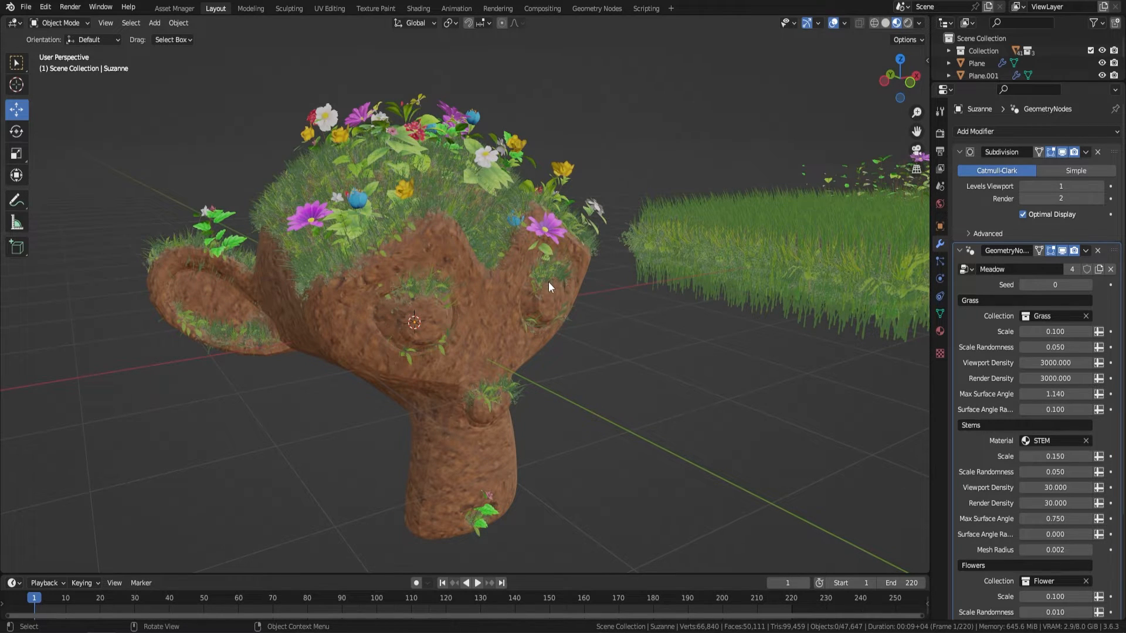
Step: Add a mesh plane and move it along the Y axis onto the empty ground in front of the monkey head
scroll(548, 281, down, 5)
middle_drag(709, 291, 533, 298)
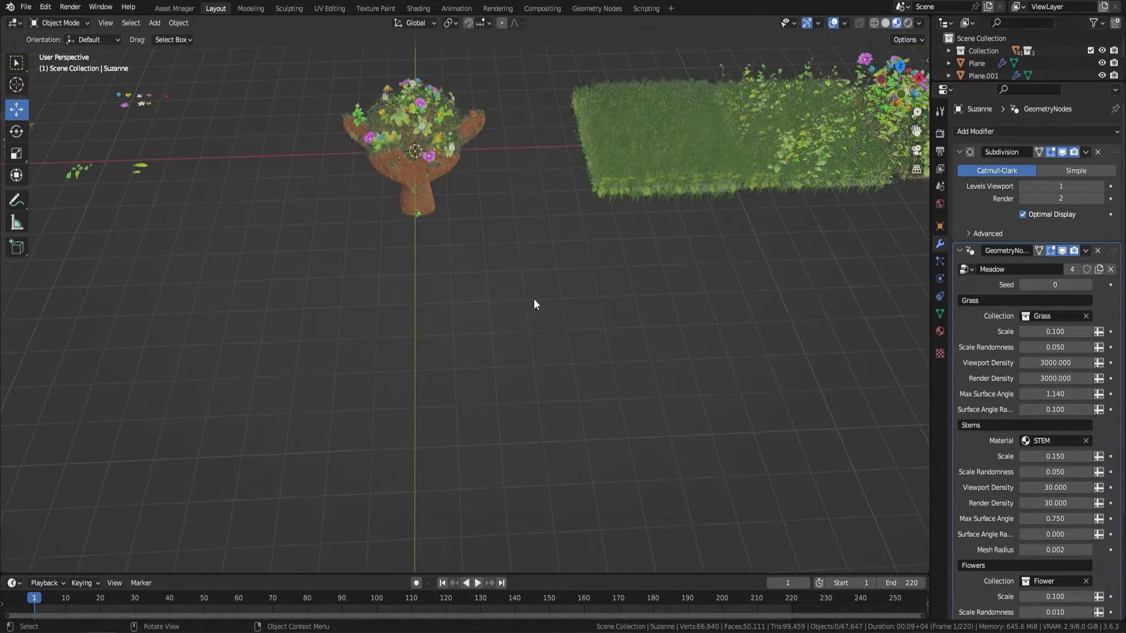
key(shift+a)
mouse_move(568, 289)
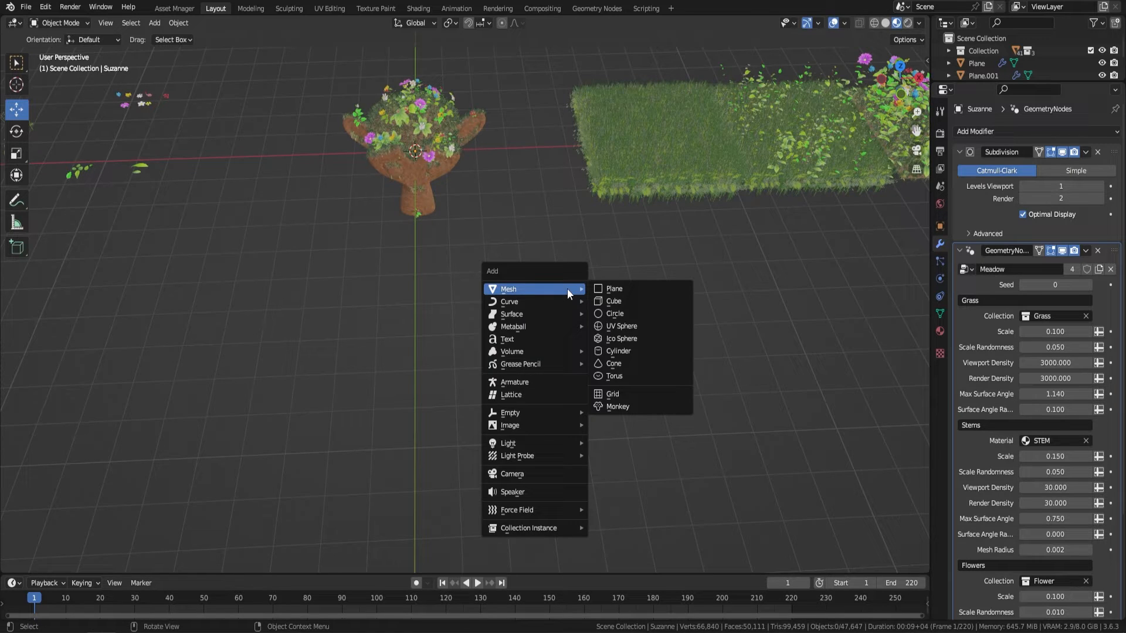
click(645, 290)
scroll(449, 244, down, 3)
middle_drag(451, 245, 499, 243)
drag(395, 210, 523, 370)
scroll(523, 369, up, 1)
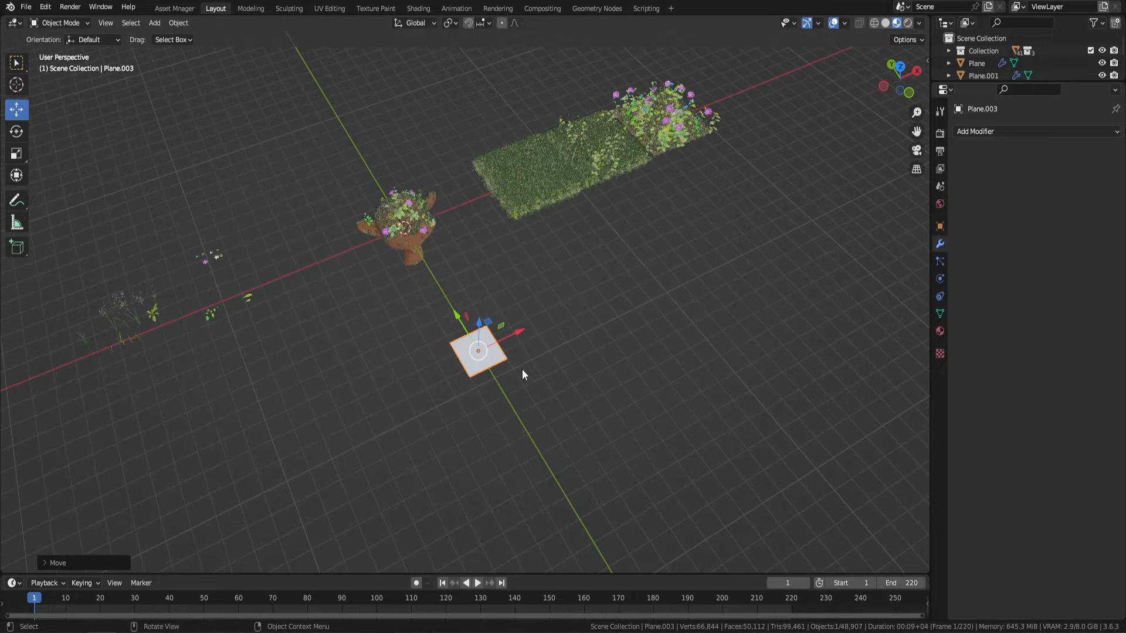
Step: Scale the new plane up to several times its size
key(s)
click(599, 408)
scroll(520, 375, up, 4)
Step: In Edit Mode, knife-cut a wavy line across the plane's far corner, from its back edge to its right edge
key(Tab)
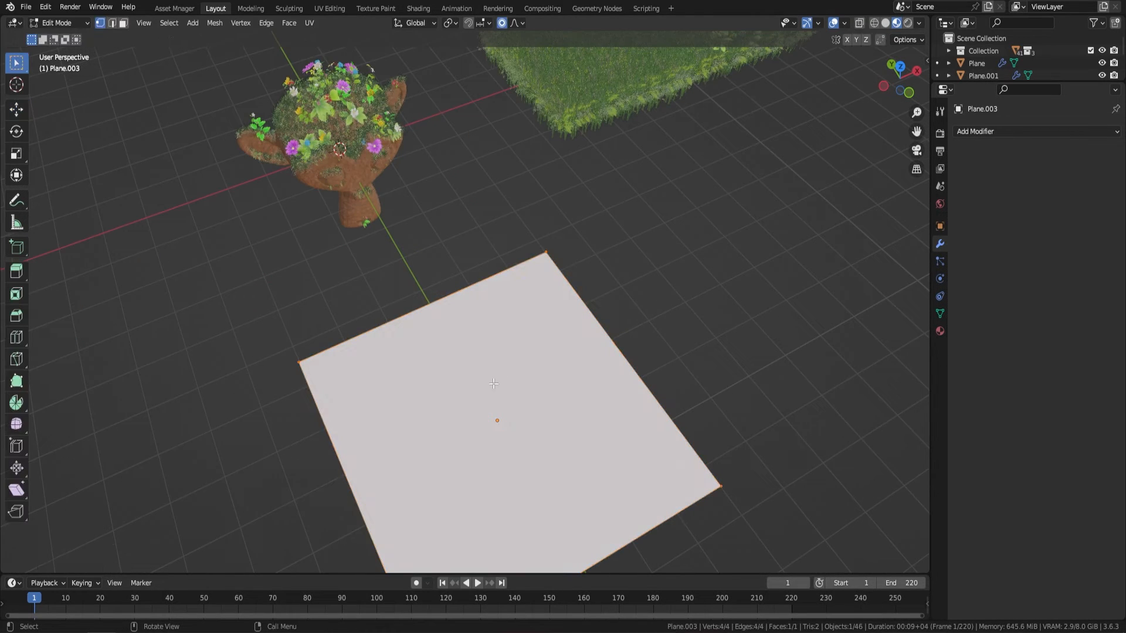
shift+middle_drag(490, 369, 499, 309)
key(k)
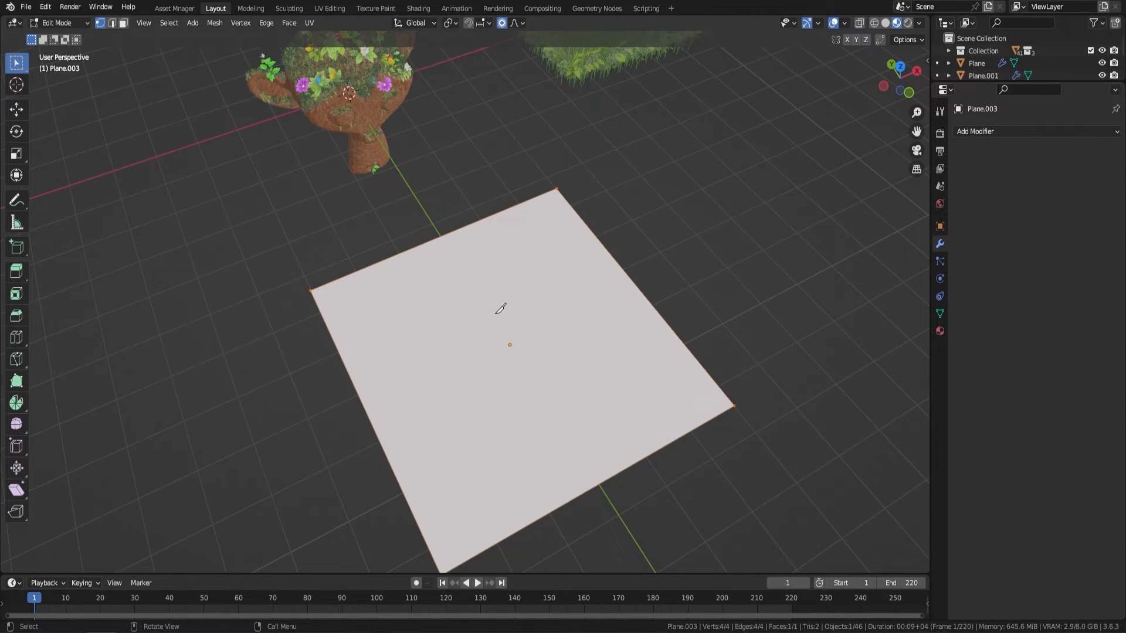
click(412, 249)
click(460, 254)
click(530, 278)
click(562, 297)
click(597, 303)
click(651, 304)
key(Return)
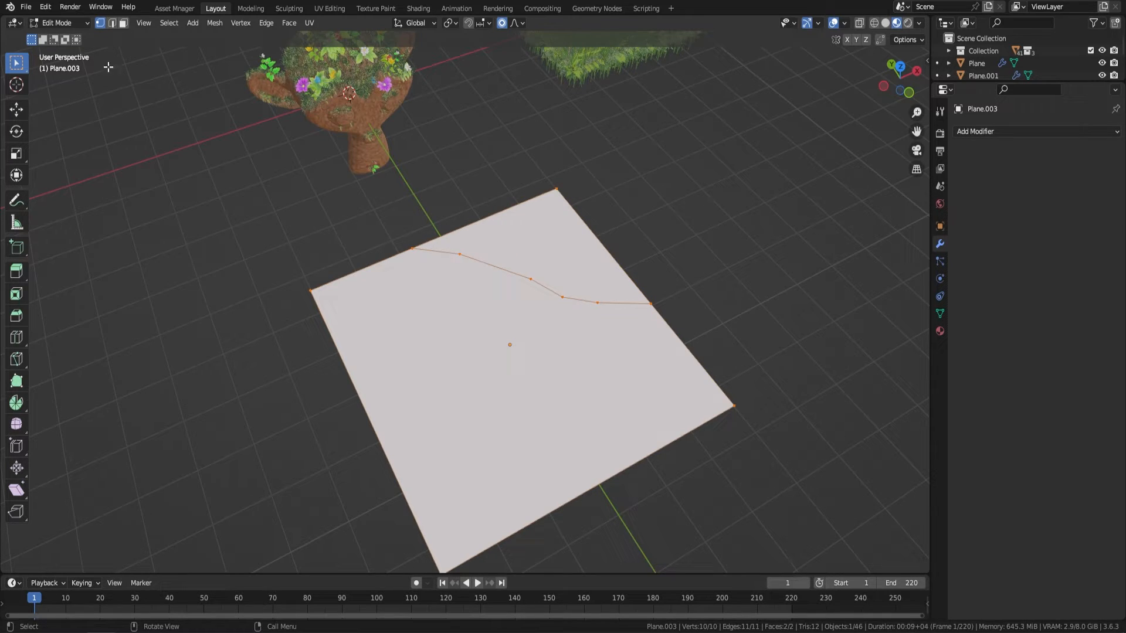
Step: Delete the cut-off corner face of the plane and return to Object Mode
click(123, 23)
click(547, 254)
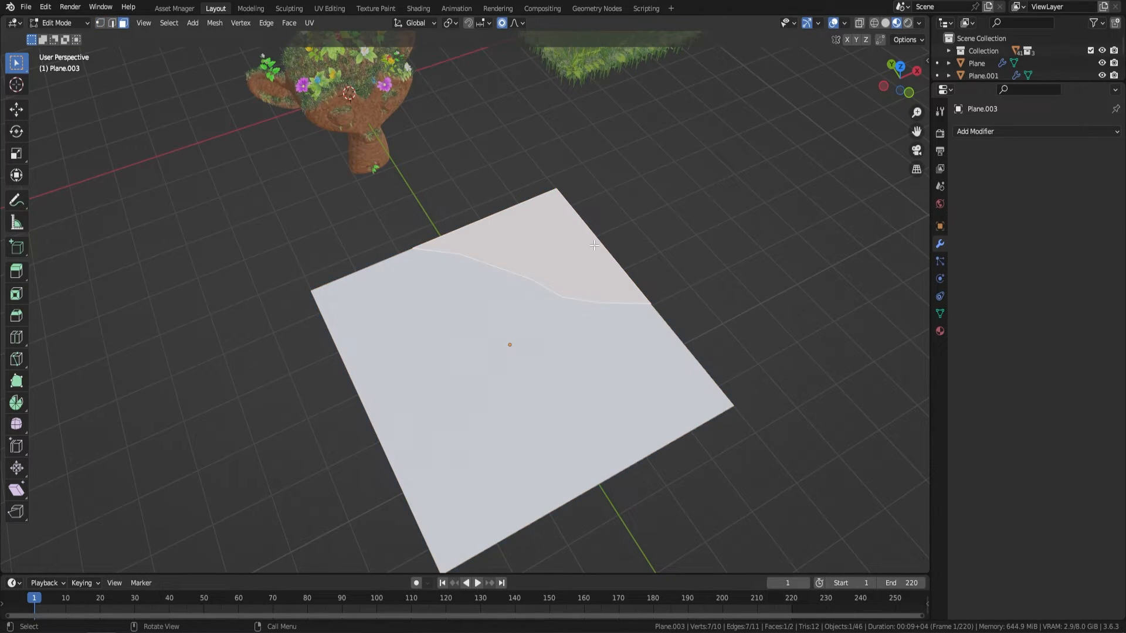
key(x)
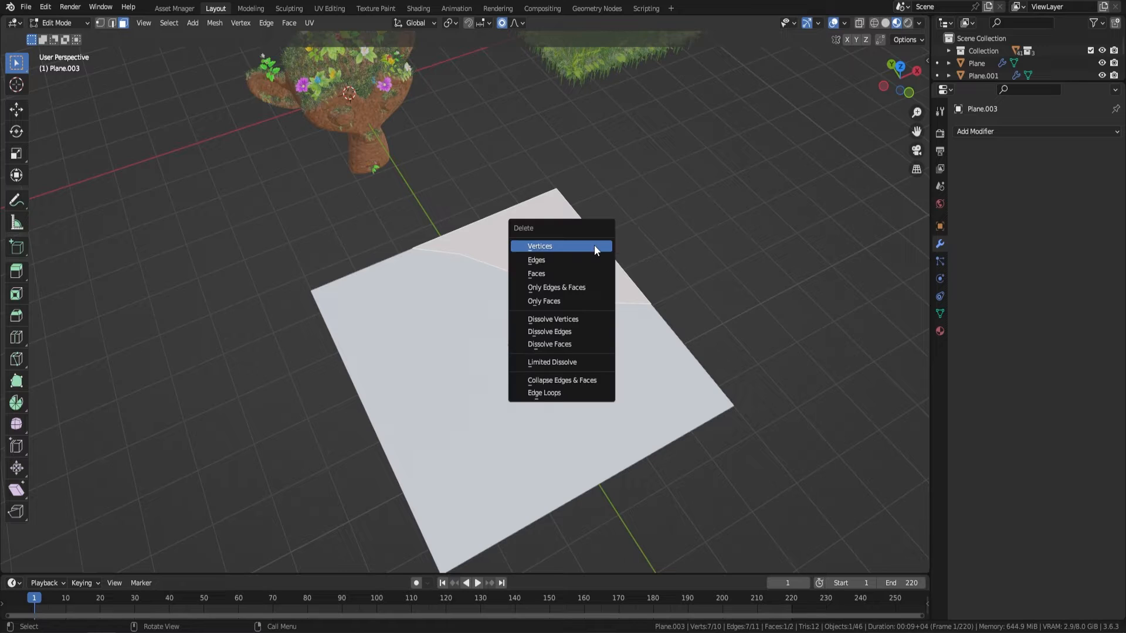
click(560, 273)
middle_drag(679, 261, 499, 205)
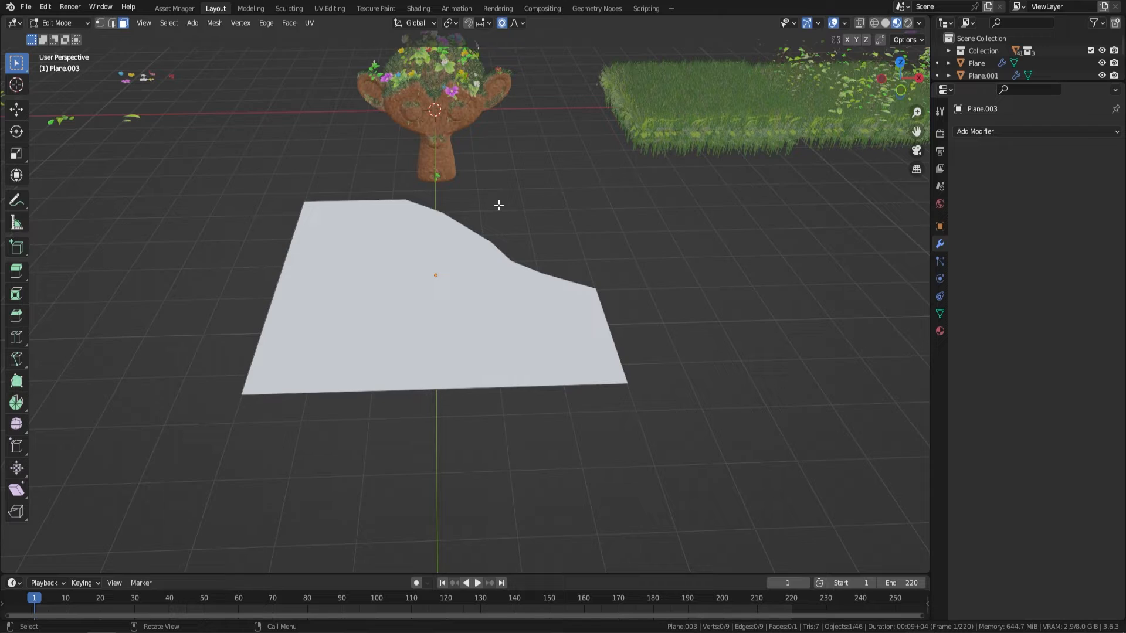
key(Tab)
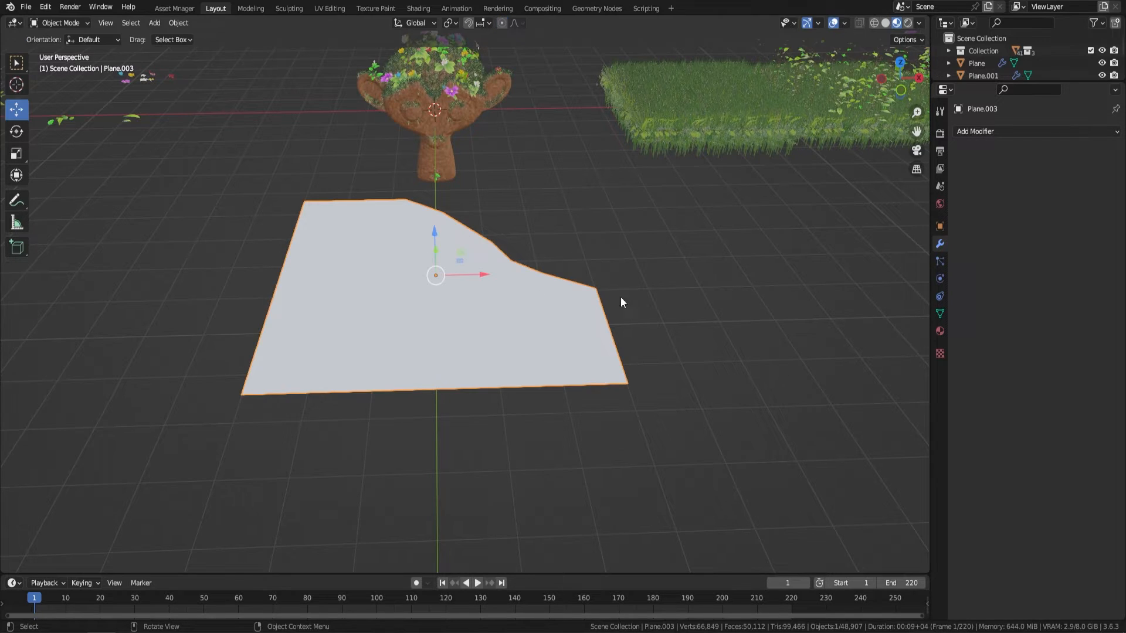
Step: Add a Geometry Nodes modifier to the plane, assign the Meadow node group, and deselect the plane
click(972, 133)
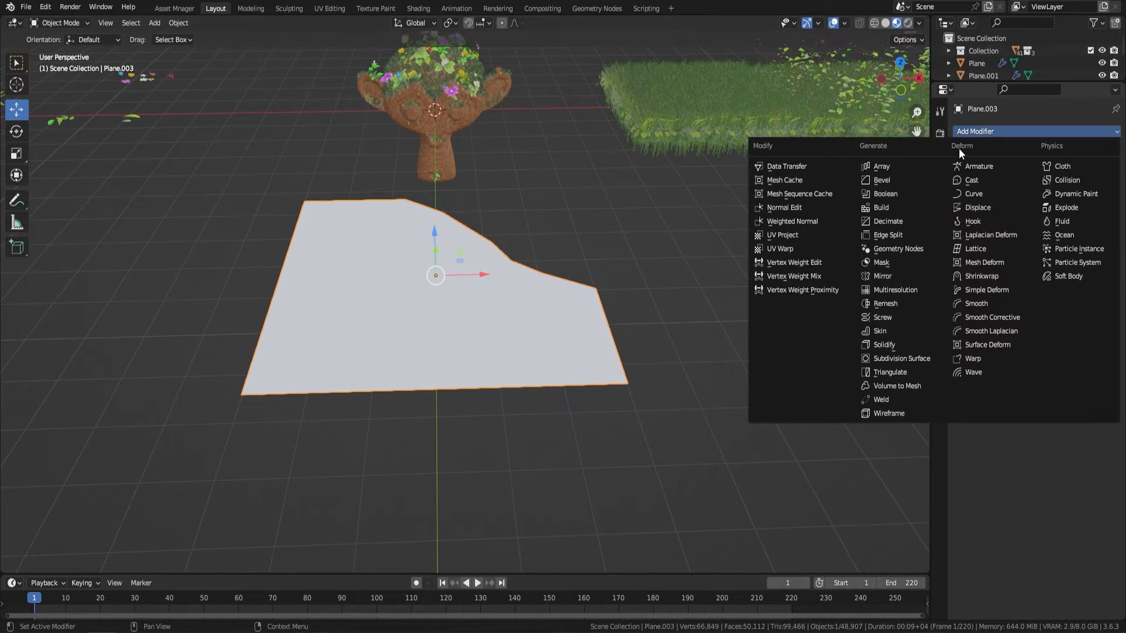
click(858, 245)
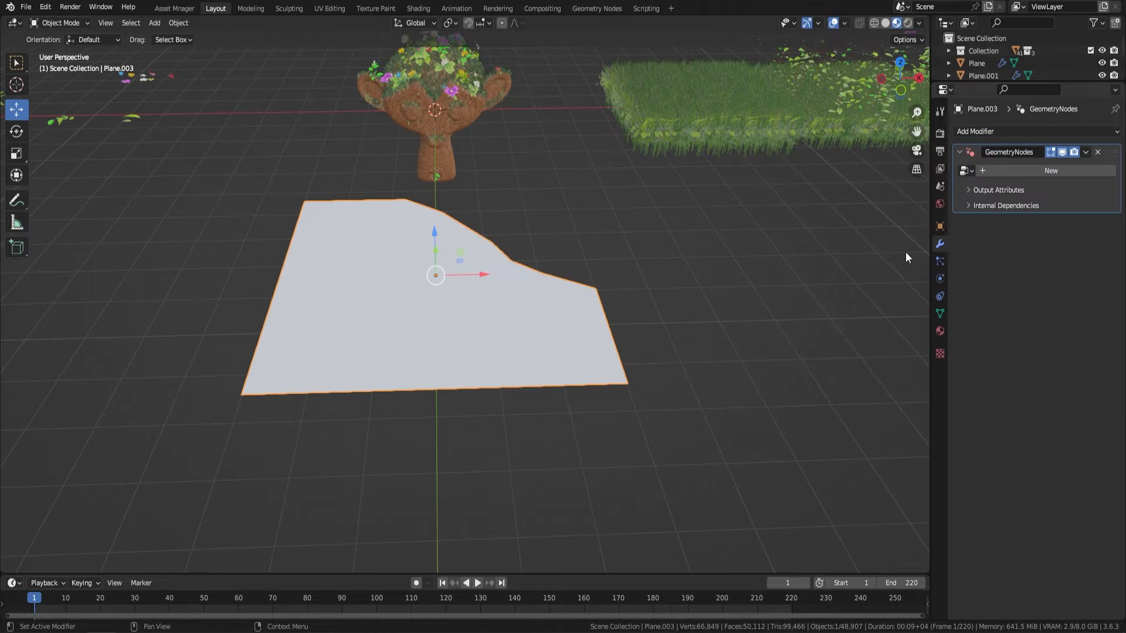
click(968, 170)
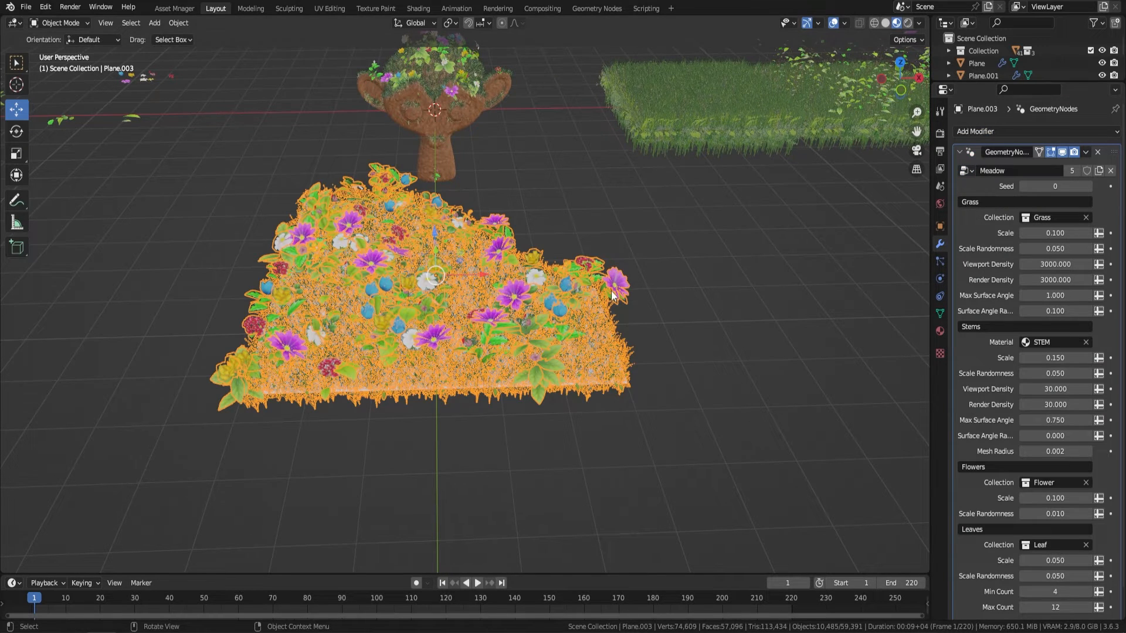
click(629, 287)
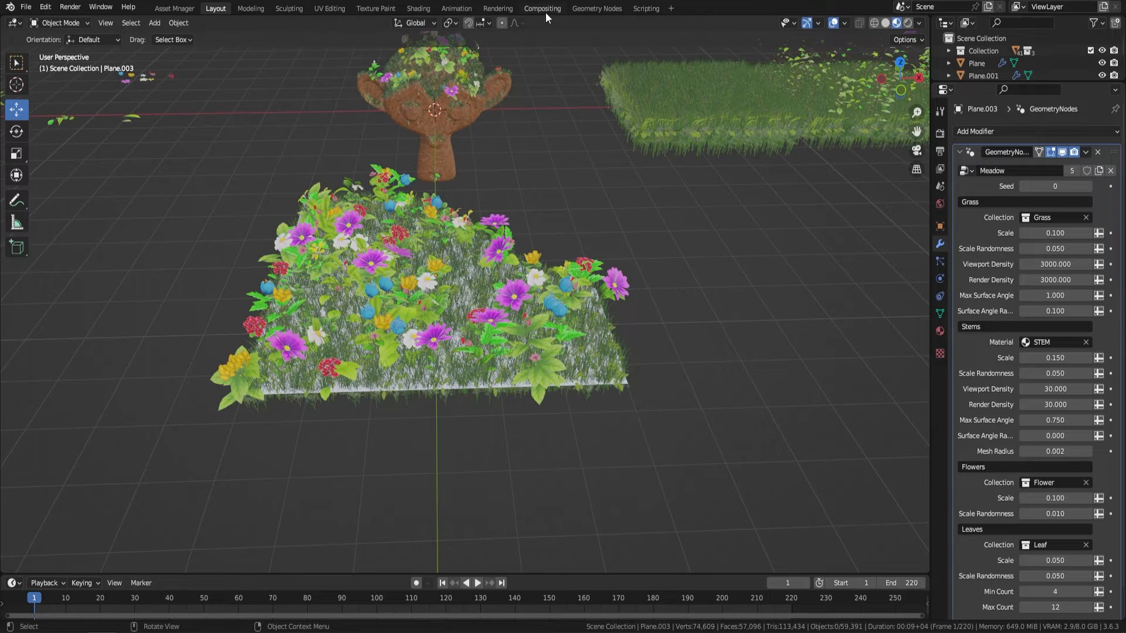
Step: Open the Geometry Nodes workspace and examine the Stem Curves frame of the Meadow node tree
click(604, 8)
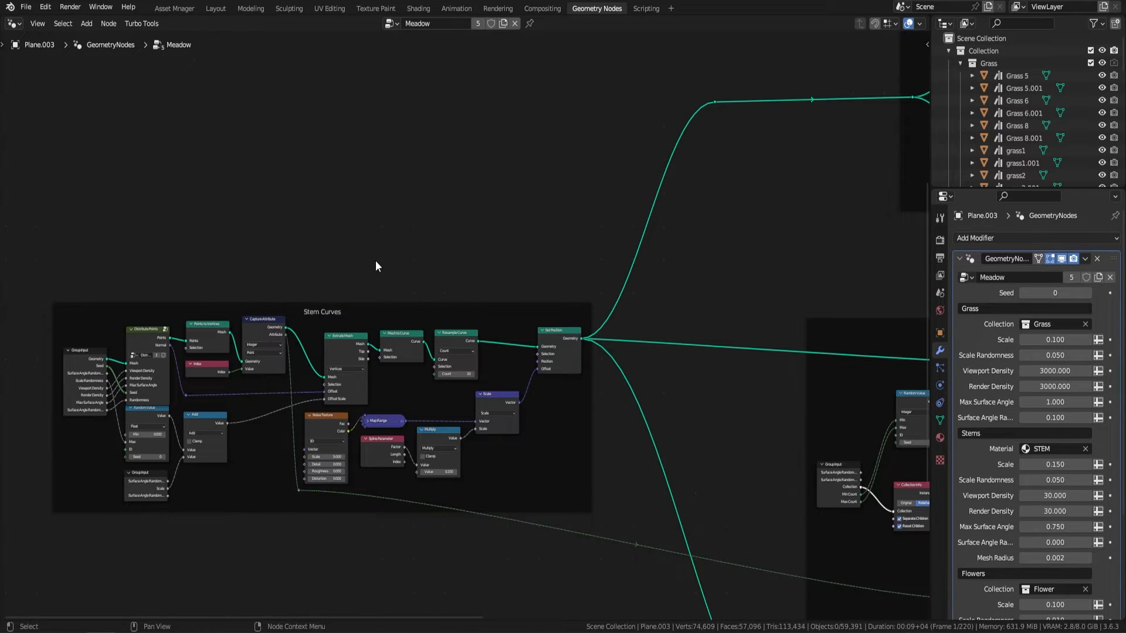
middle_drag(376, 261, 489, 209)
scroll(523, 210, up, 3)
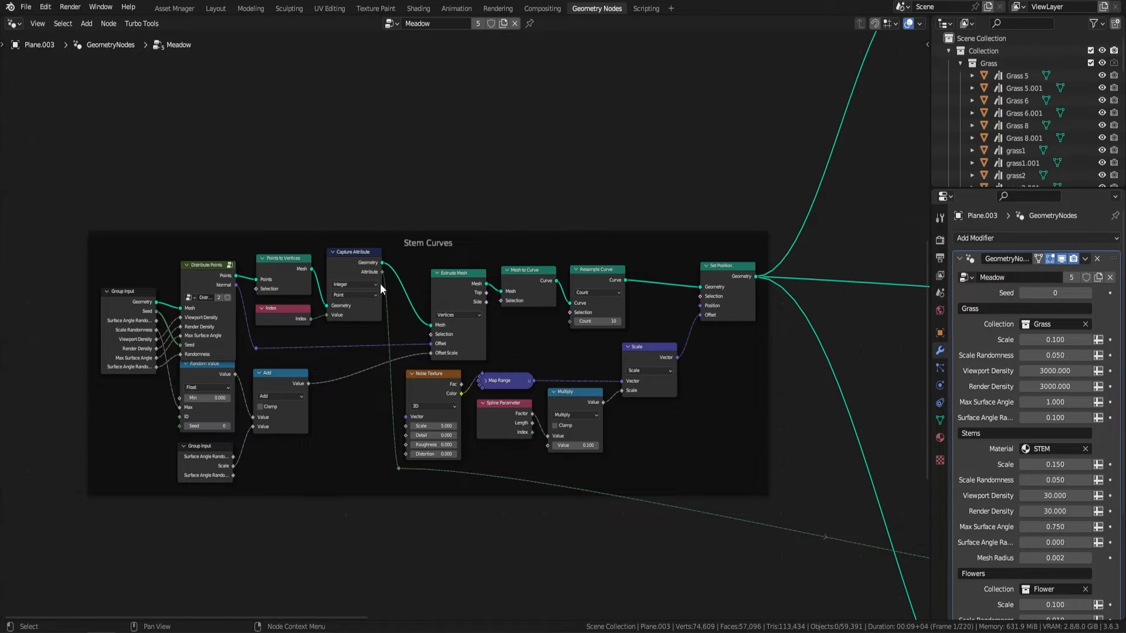
Step: Examine the Stem Curves, Stem Mesh and Leaves frames of the Meadow node tree
scroll(386, 230, up, 1)
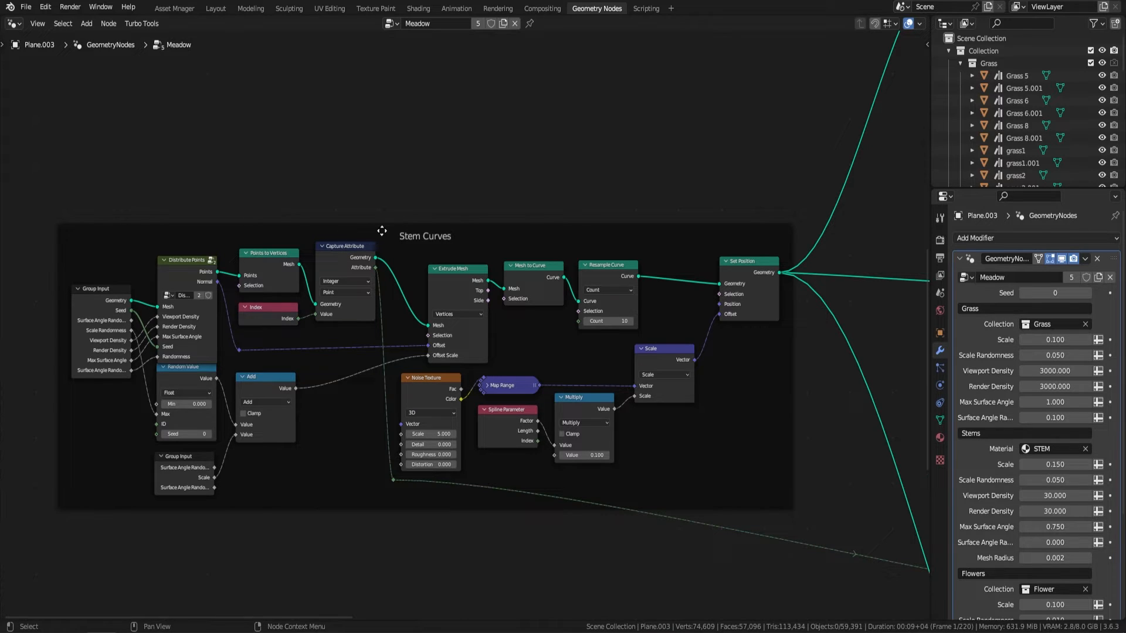
scroll(413, 246, down, 8)
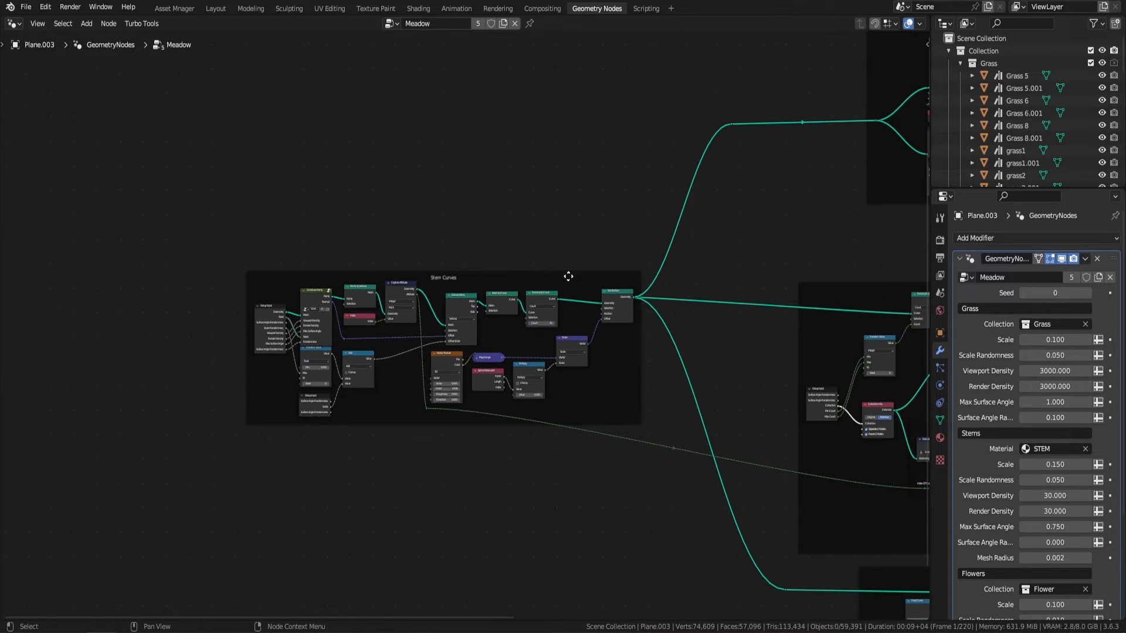
middle_drag(568, 277, 177, 198)
middle_drag(618, 371, 526, 203)
scroll(527, 203, up, 5)
middle_drag(601, 192, 541, 158)
scroll(550, 243, up, 4)
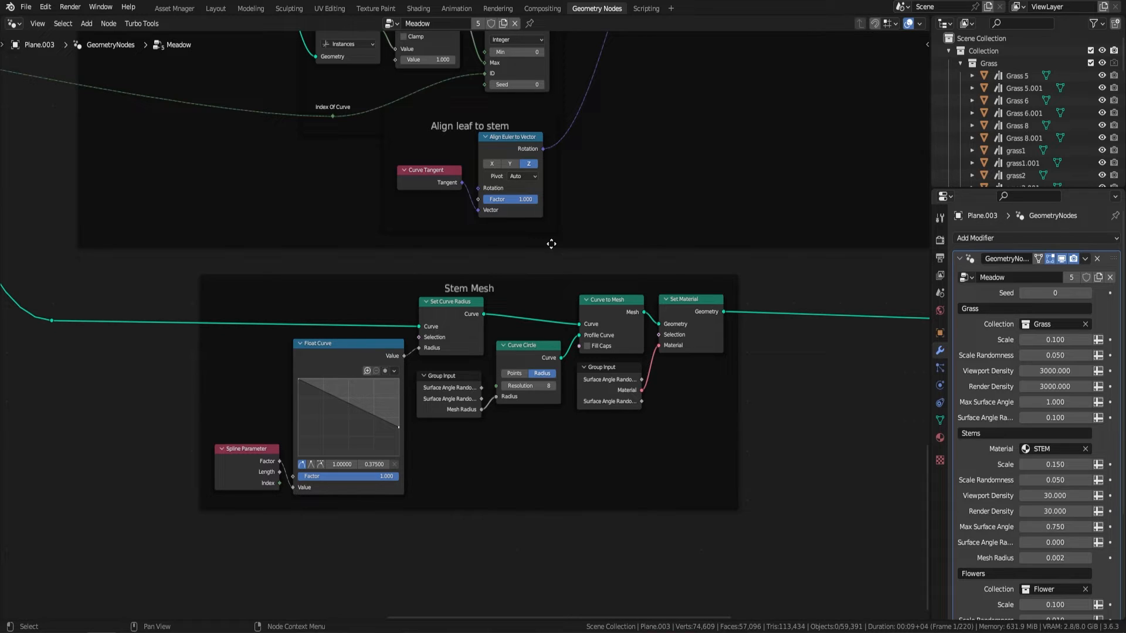
scroll(590, 219, down, 2)
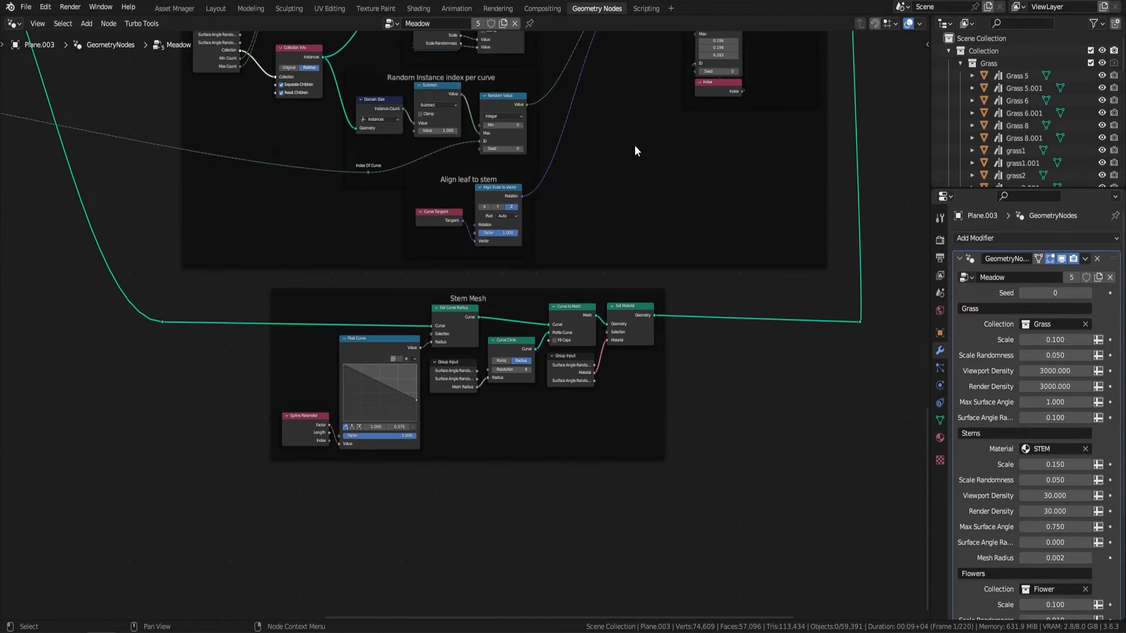
middle_drag(633, 146, 610, 317)
scroll(590, 248, up, 1)
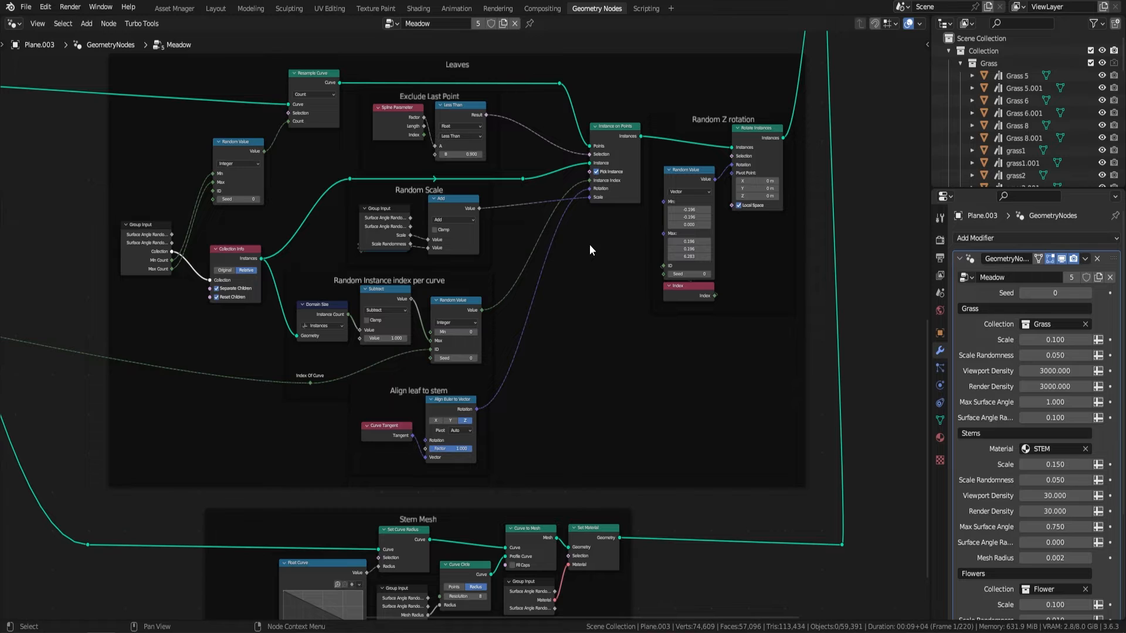
Step: Examine the Flower and Grass frames of the Meadow node tree, including their point distribution and scale nodes
scroll(586, 232, down, 2)
middle_drag(593, 133, 567, 361)
scroll(555, 227, up, 1)
middle_drag(555, 227, 566, 272)
scroll(561, 263, up, 2)
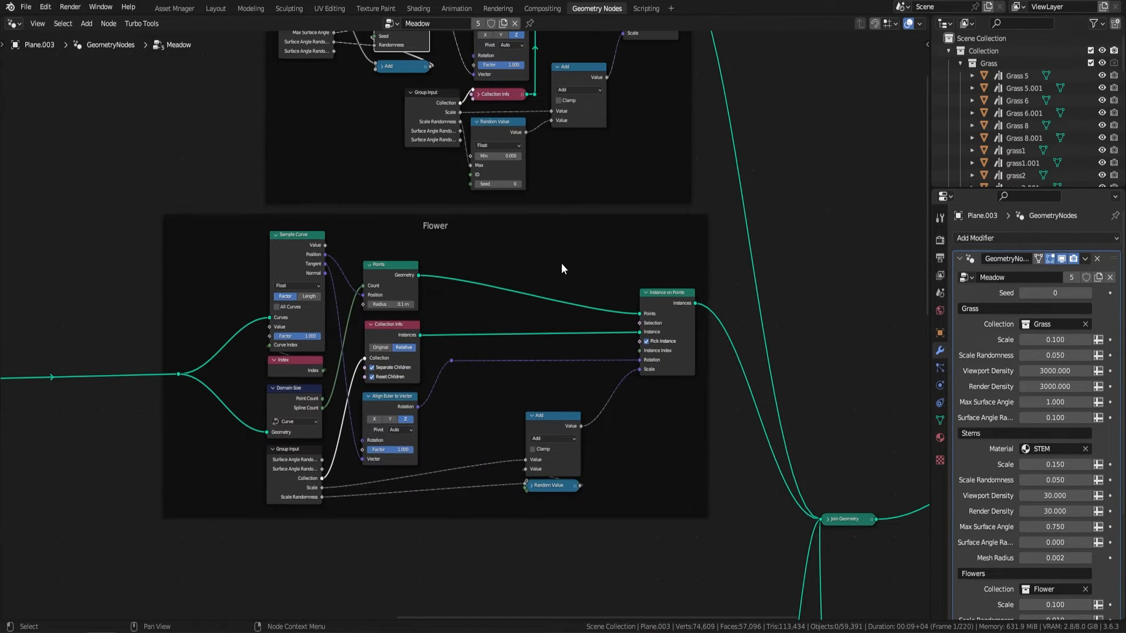
scroll(561, 265, down, 3)
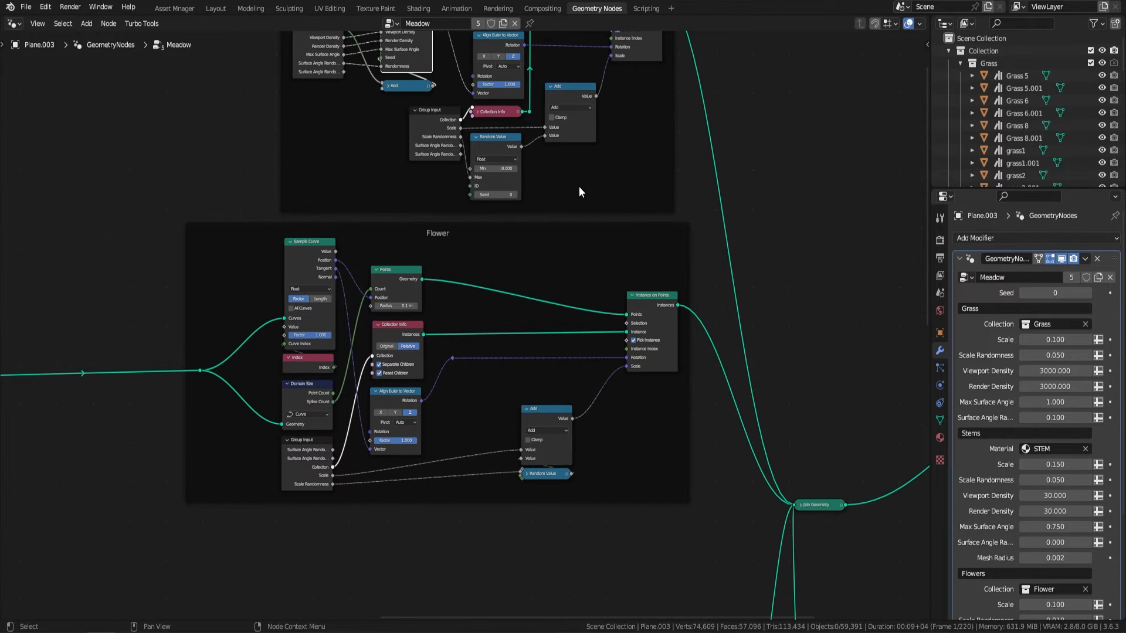
middle_drag(579, 186, 556, 328)
scroll(557, 315, up, 3)
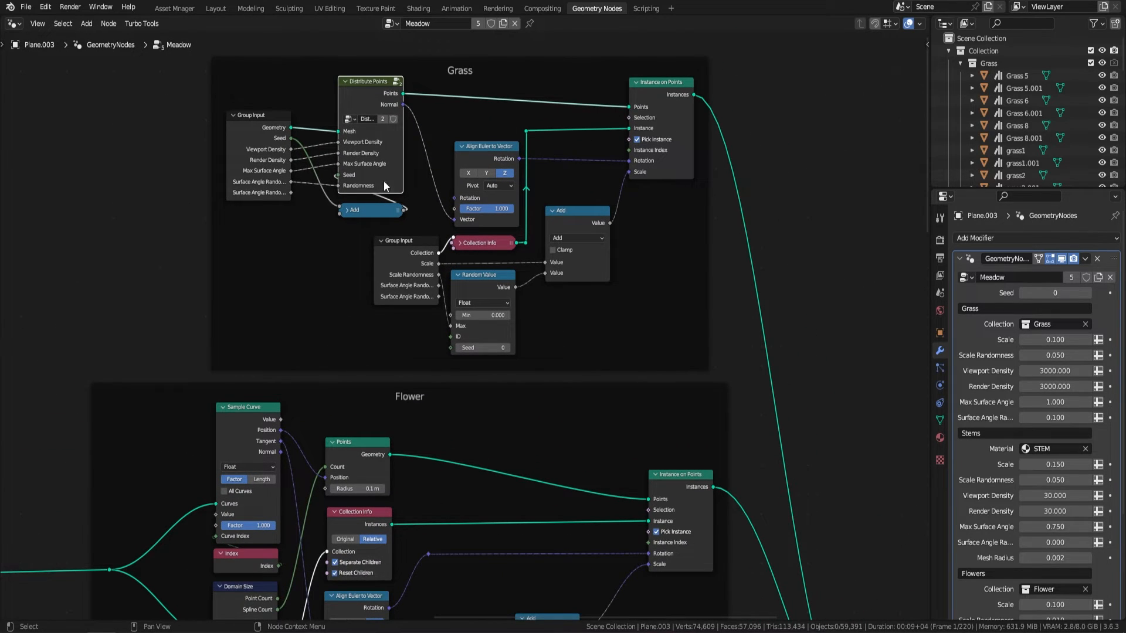
scroll(450, 212, down, 2)
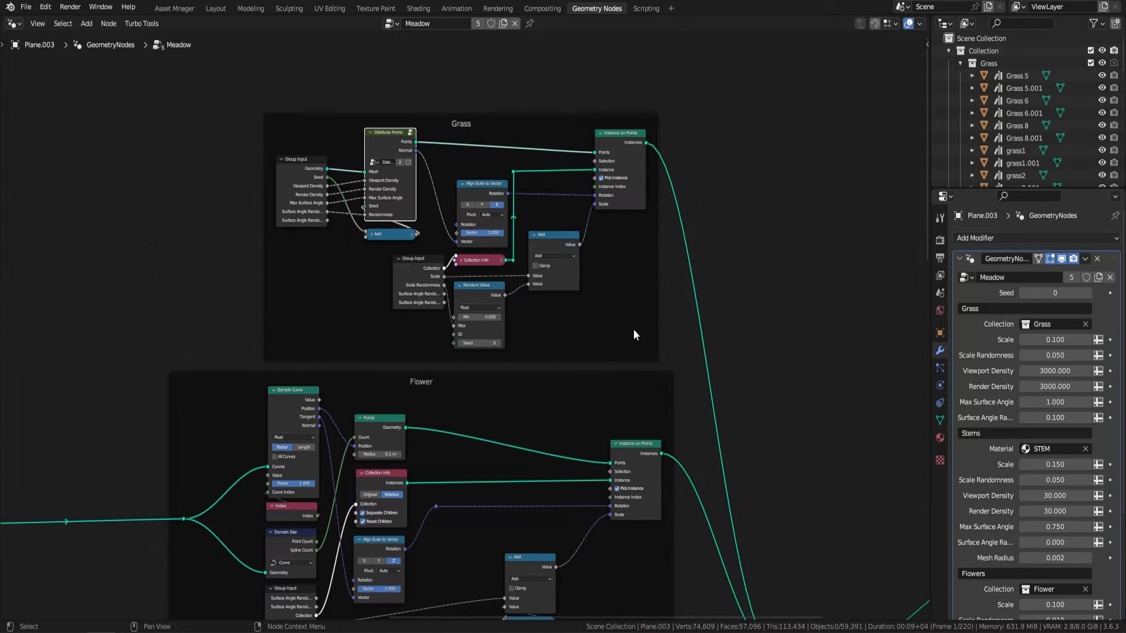
scroll(527, 138, up, 1)
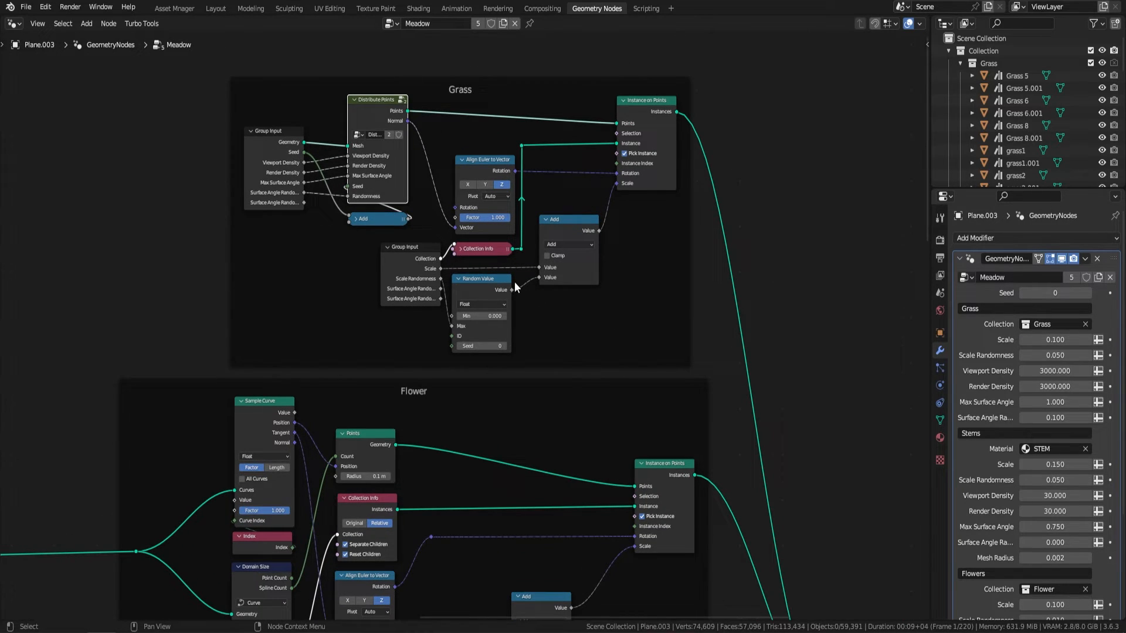
scroll(622, 360, down, 3)
Step: Examine the Join Geometry and Group Output end of the tree, the Meadow modifier settings and the source collections
middle_drag(643, 377, 440, 225)
middle_drag(897, 221, 723, 220)
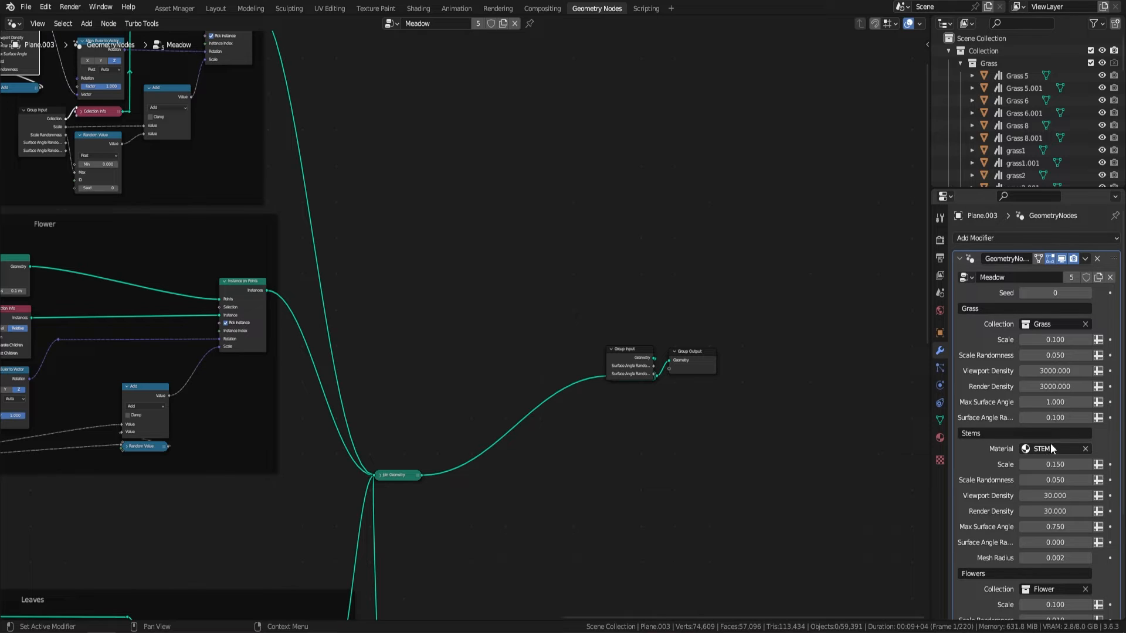
scroll(1049, 451, down, 6)
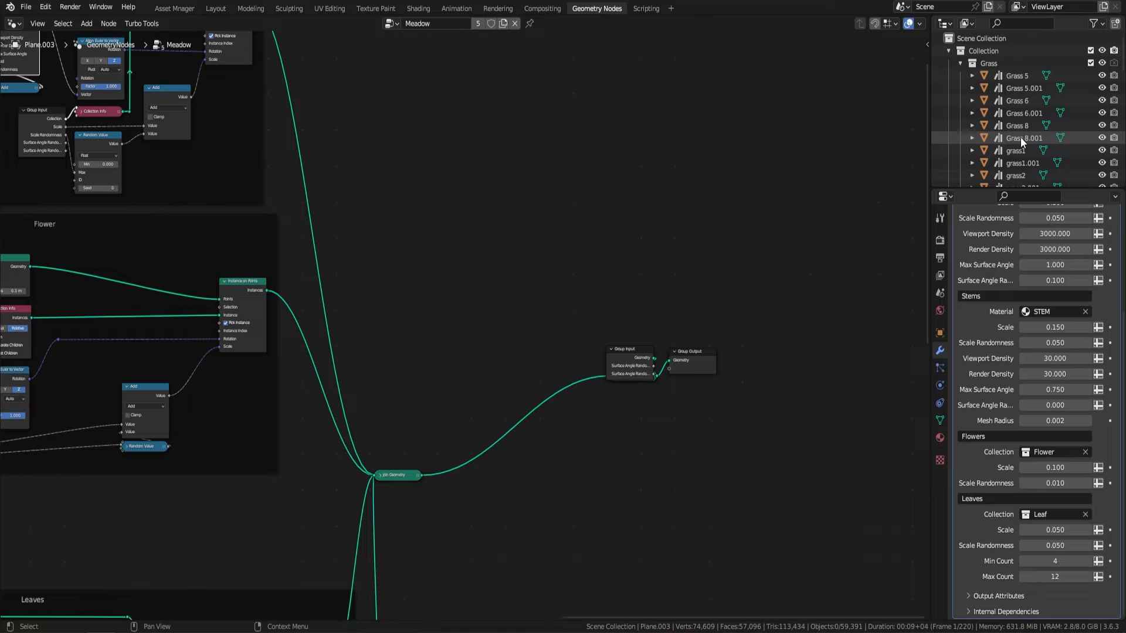
scroll(1020, 137, down, 10)
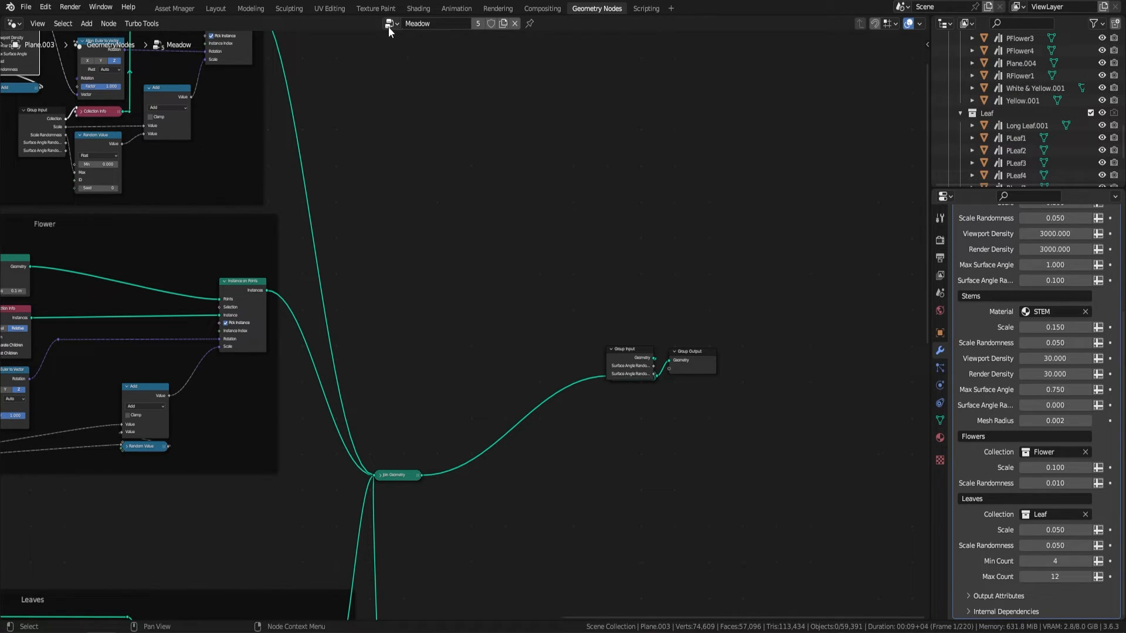
Step: Switch to the Modeling workspace, return to Object Mode, select a grass clump among the source plants and show the viewport overlays
click(253, 9)
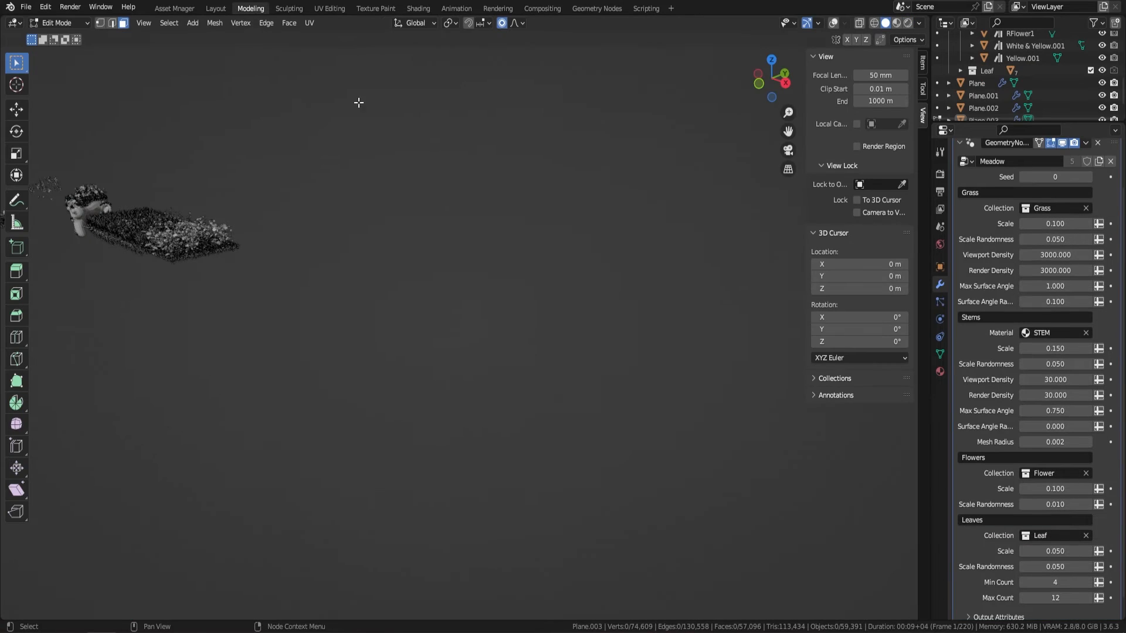
middle_drag(322, 264, 496, 271)
shift+middle_drag(257, 281, 493, 275)
scroll(492, 275, up, 6)
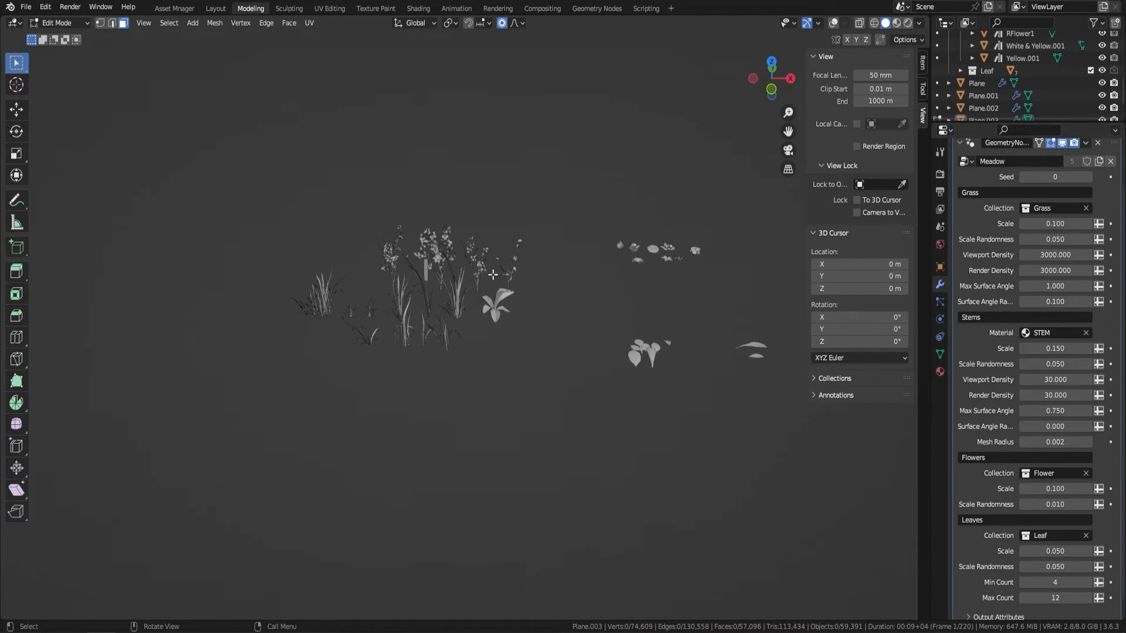
key(Tab)
click(457, 309)
middle_drag(620, 246, 593, 288)
click(833, 24)
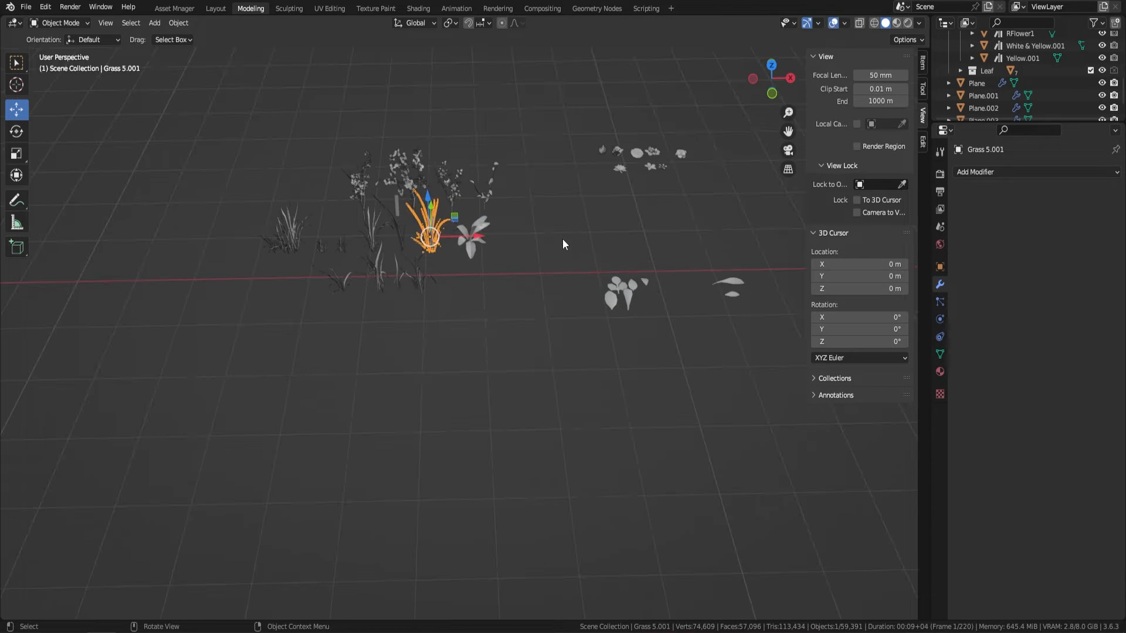
Step: Add a Bezier curve, move it onto the empty ground in front of the source plants and enlarge it
middle_drag(653, 208, 631, 277)
key(Delete)
key(shift+a)
mouse_move(624, 309)
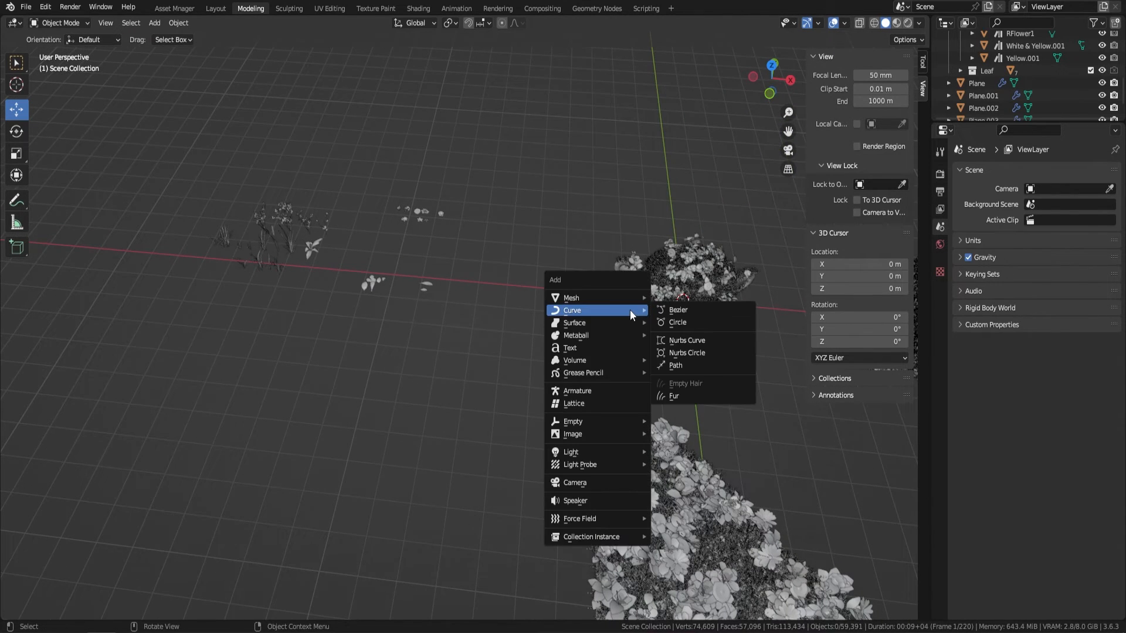
click(695, 312)
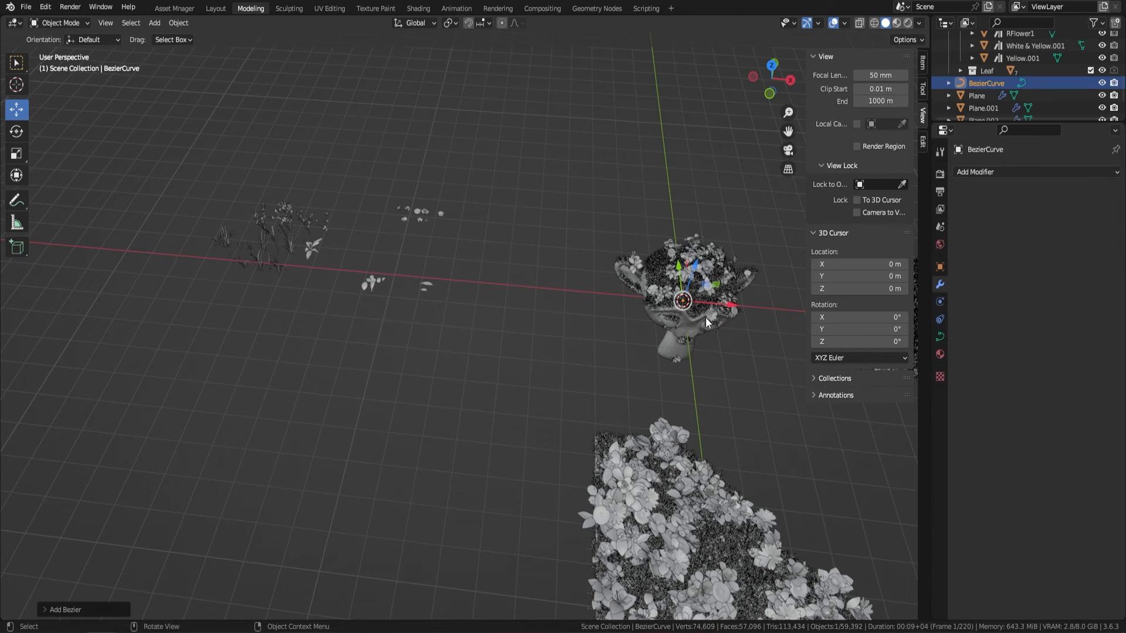
key(g)
click(399, 428)
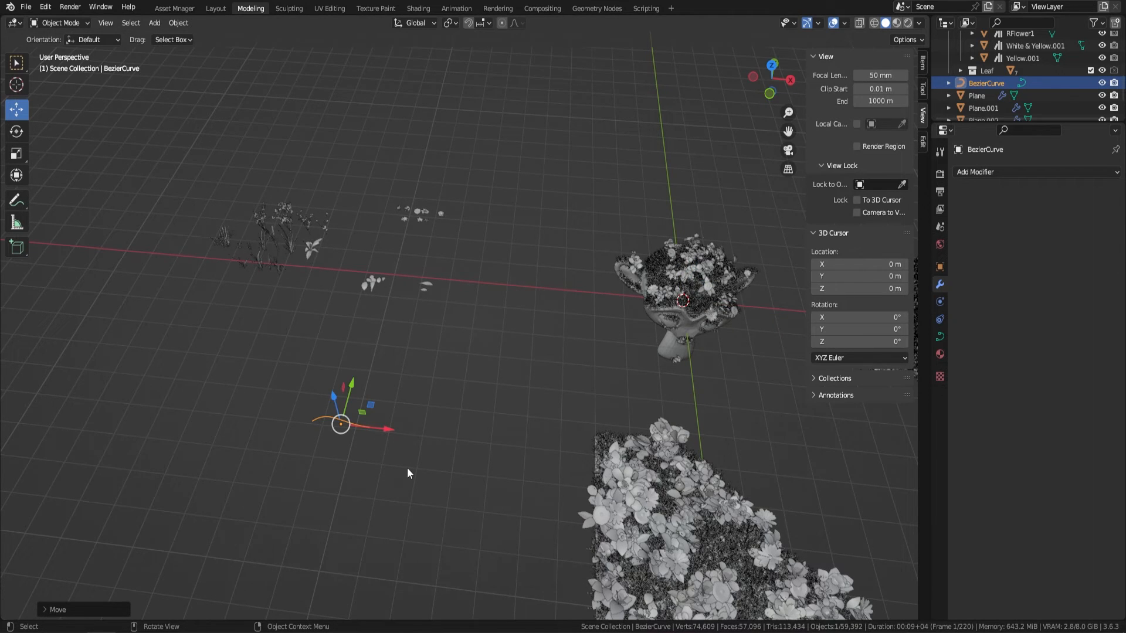
key(s)
click(479, 495)
shift+middle_drag(479, 495, 657, 456)
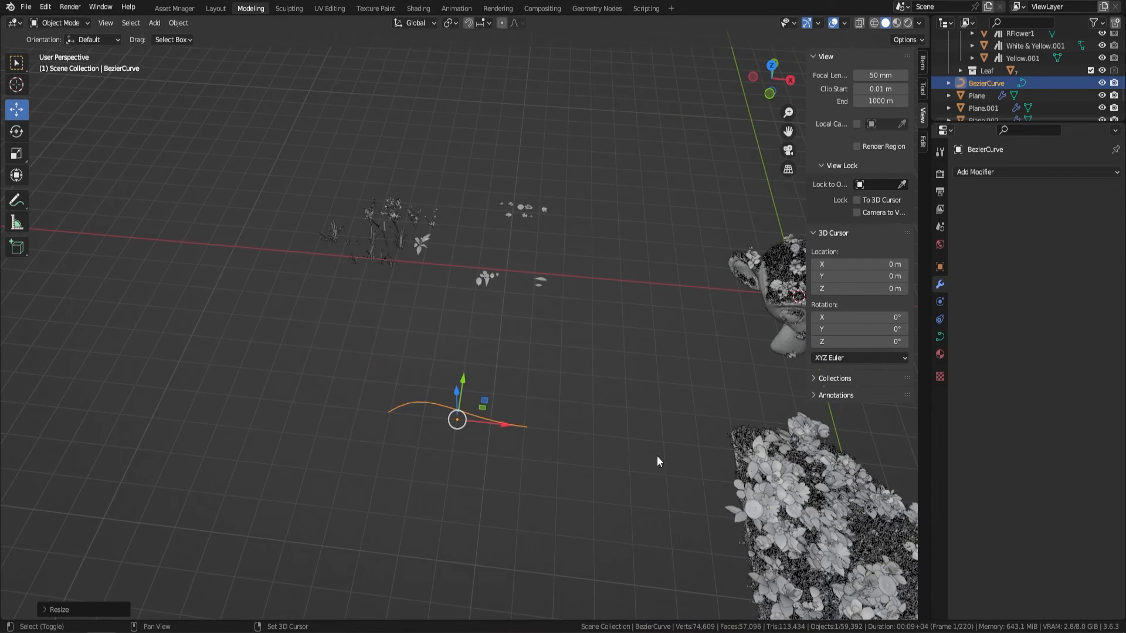
Step: Give the Bezier curve a round bevel with a depth of 0.32 m
click(940, 337)
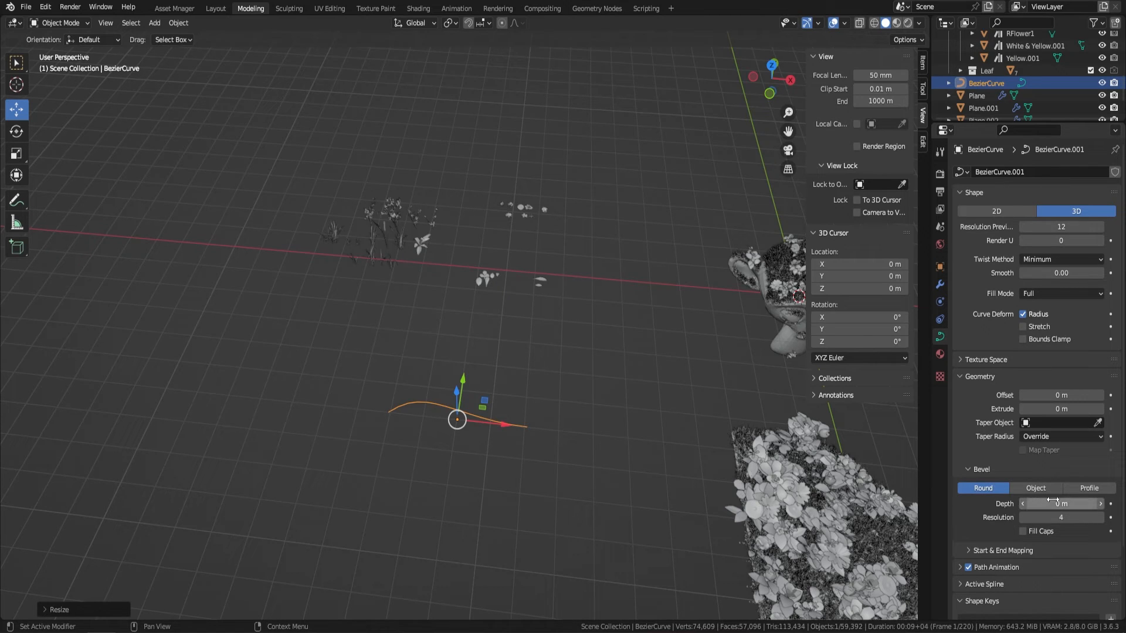
drag(1058, 503, 1085, 504)
scroll(522, 479, up, 2)
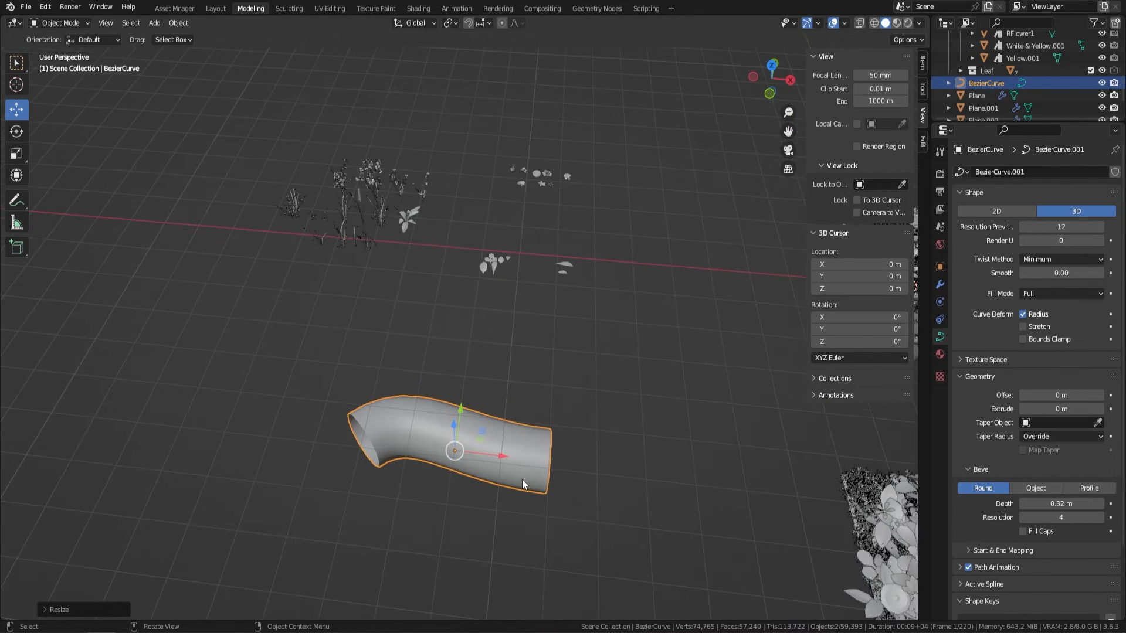
Step: Add a Geometry Nodes modifier to the Bezier curve and assign the Meadow node group
click(940, 285)
click(990, 171)
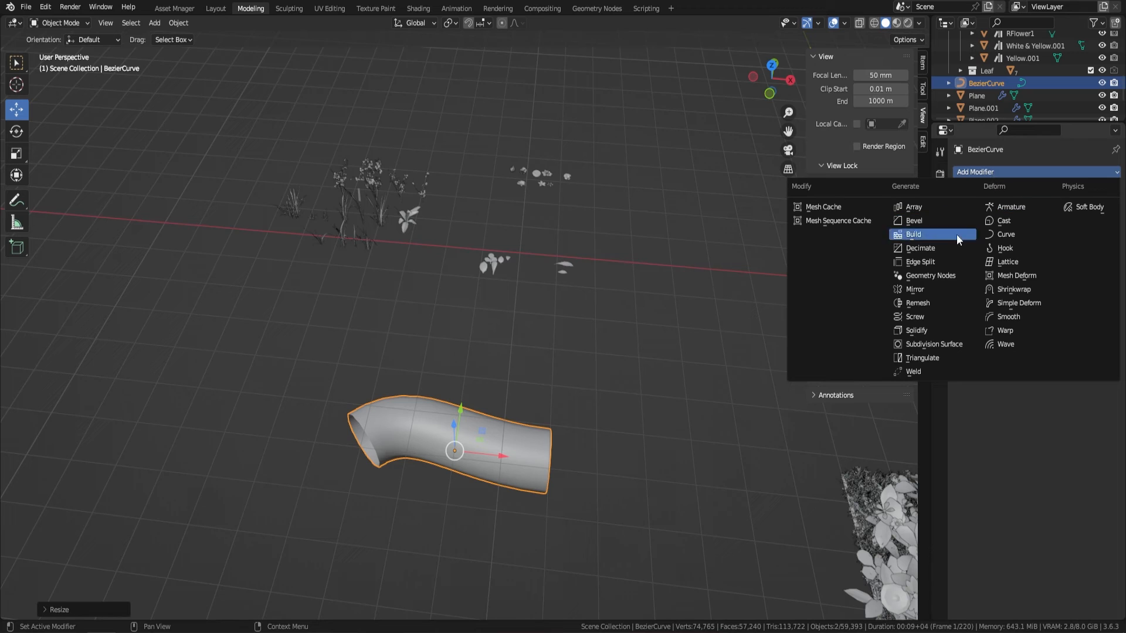
click(932, 275)
click(965, 211)
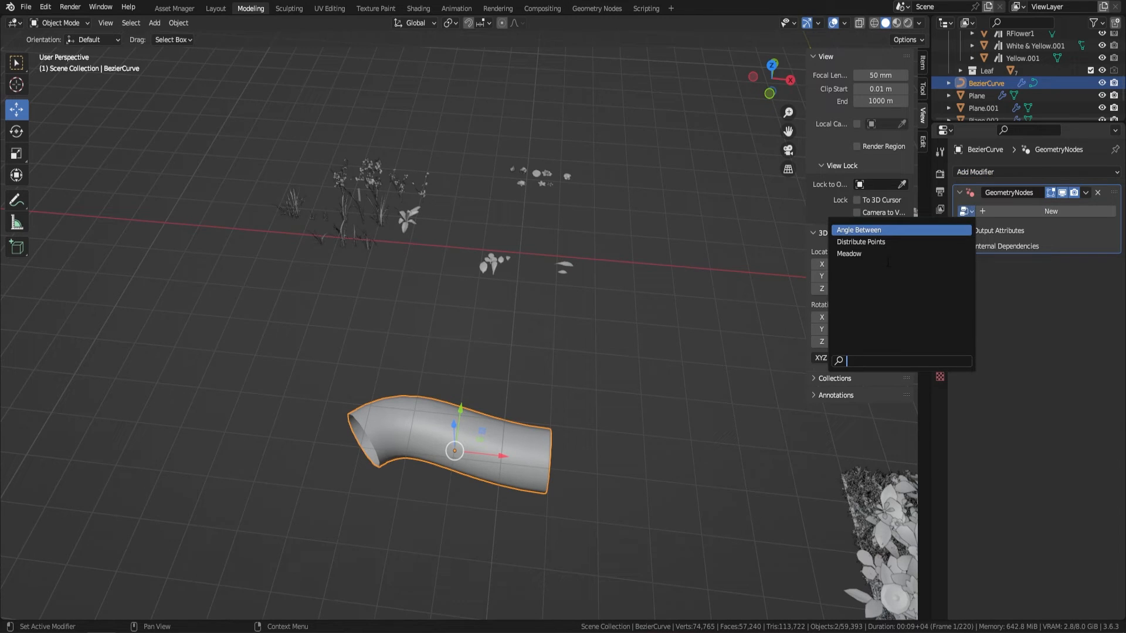
click(849, 254)
middle_drag(561, 435, 534, 364)
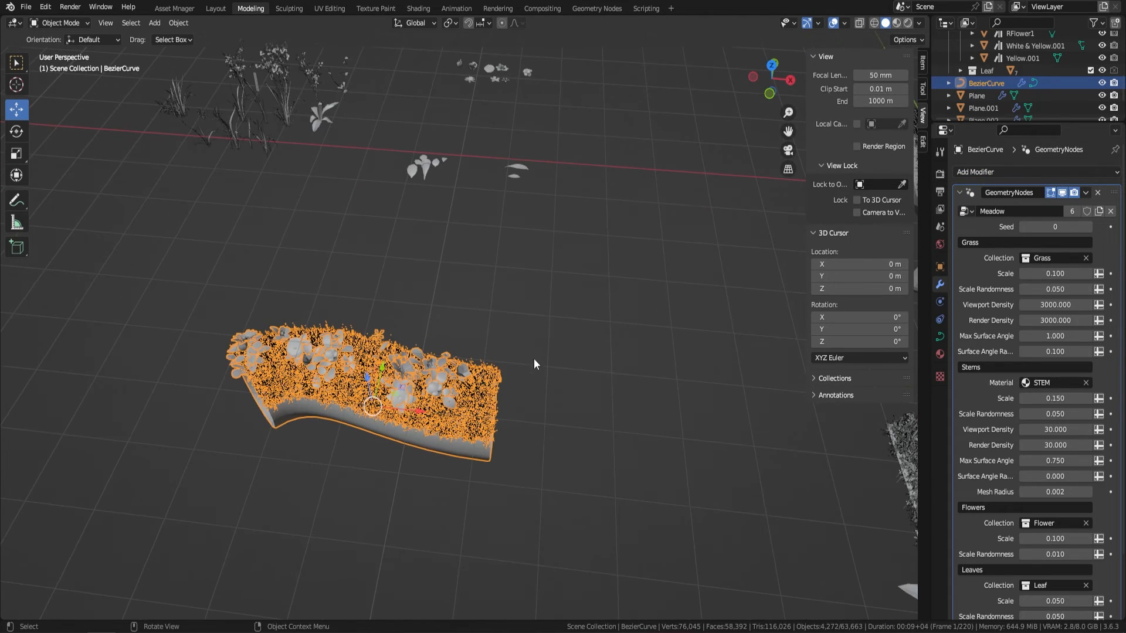
Step: In Edit Mode, extrude the curve's end point three times toward the back in a bending path, and return to Object Mode
key(Tab)
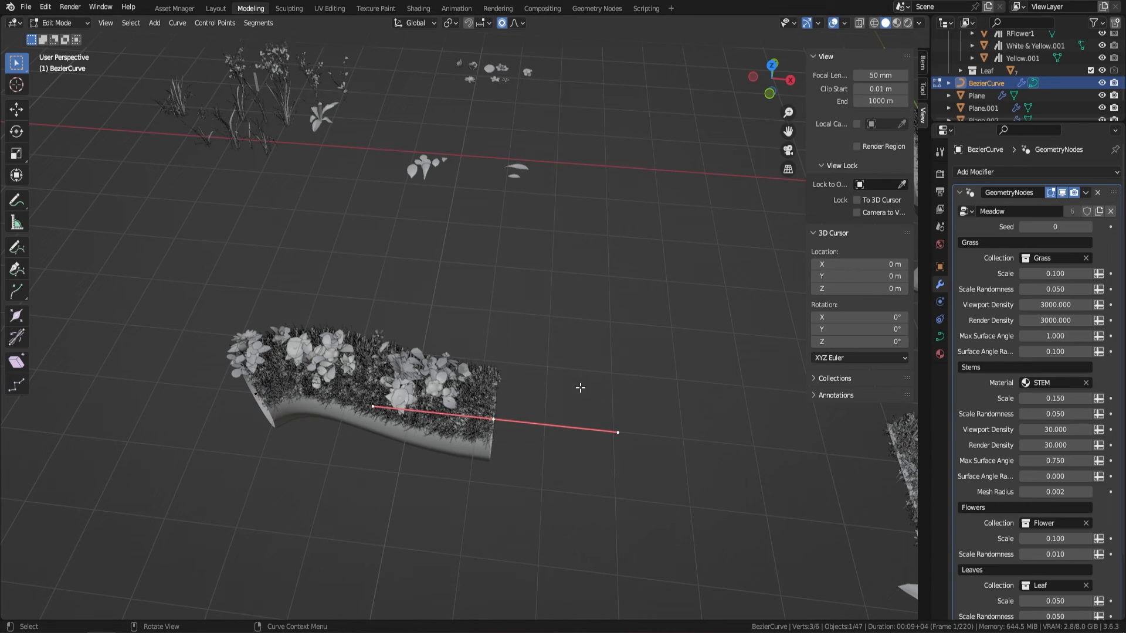
key(e)
click(642, 334)
key(e)
click(706, 240)
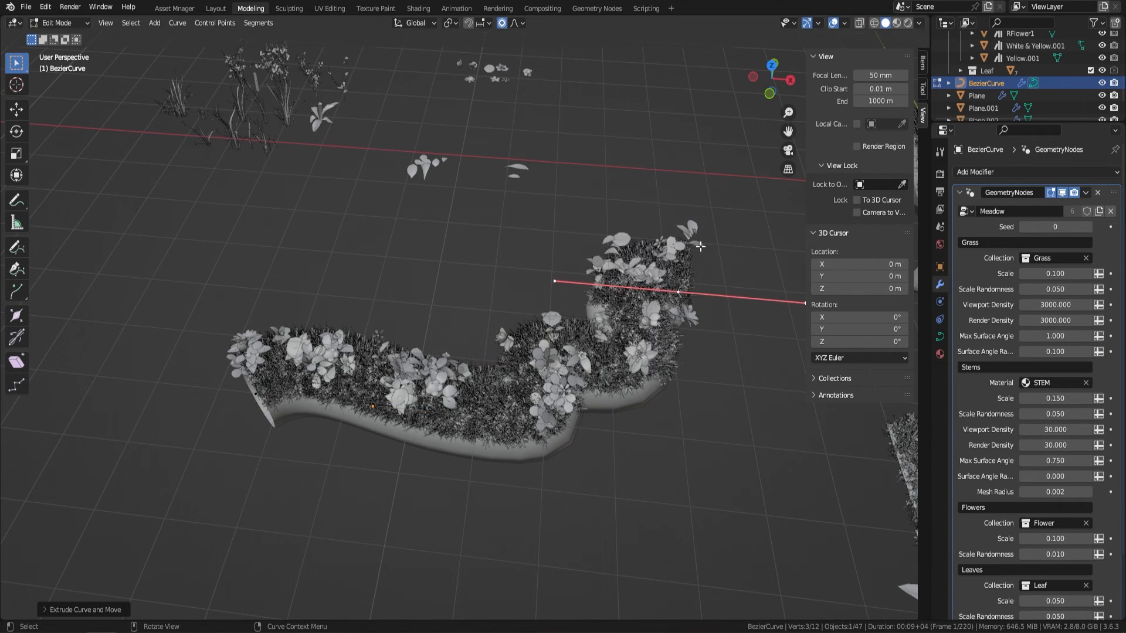
key(e)
click(743, 177)
middle_drag(619, 359, 478, 374)
key(Tab)
scroll(538, 376, down, 1)
Step: Select the flattened dome, add a Geometry Nodes modifier to it and assign the Meadow node group
click(554, 385)
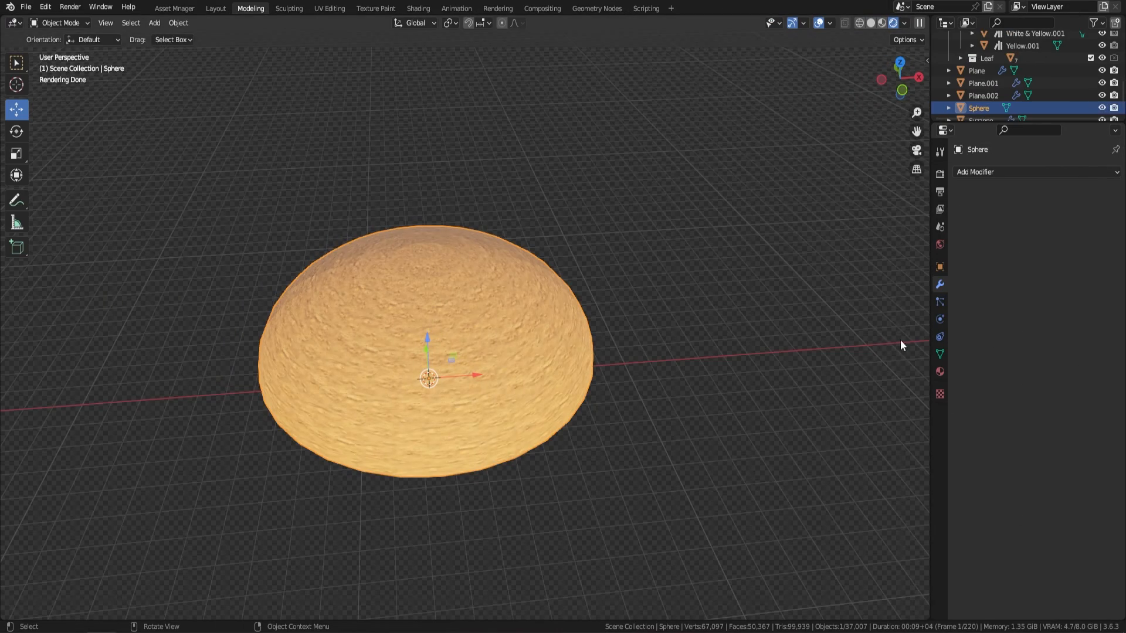
click(1002, 173)
click(901, 298)
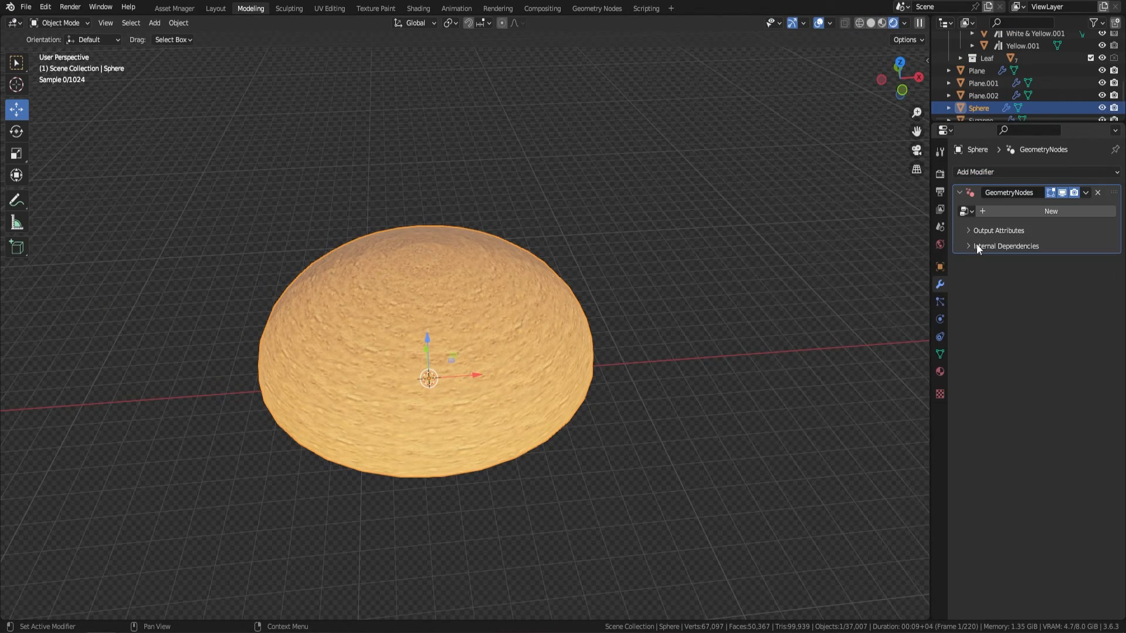
click(965, 211)
click(850, 253)
middle_drag(573, 301, 543, 333)
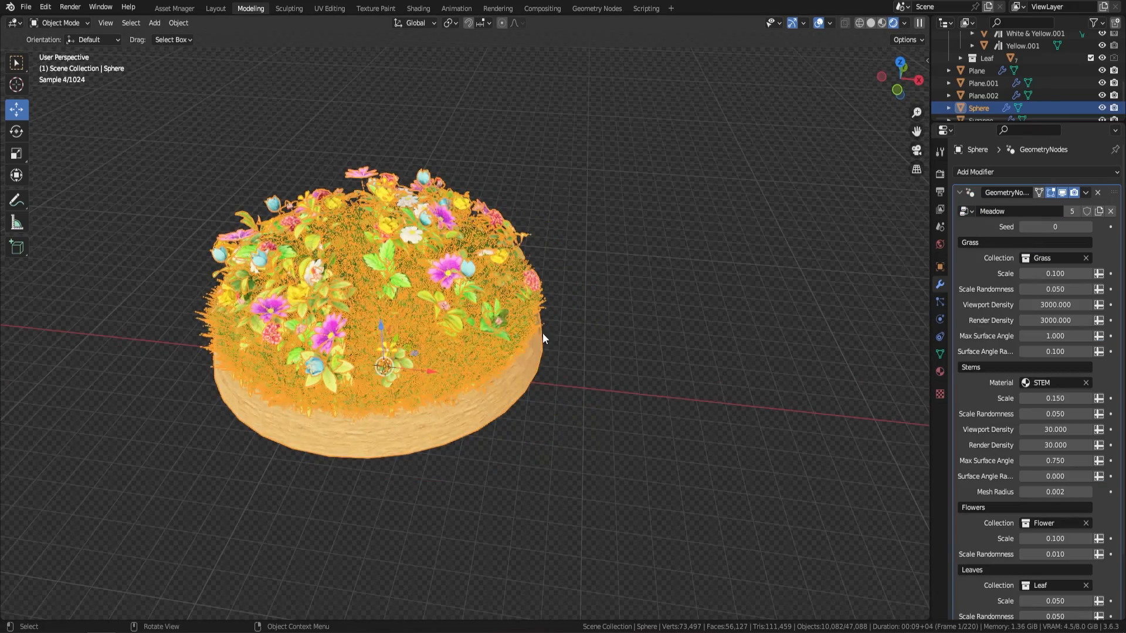
Step: In Edit Mode, pull two areas of the dome's rim outward with proportional editing, about 8 m along X and about 10 m mainly along Y
key(Tab)
click(538, 336)
key(g)
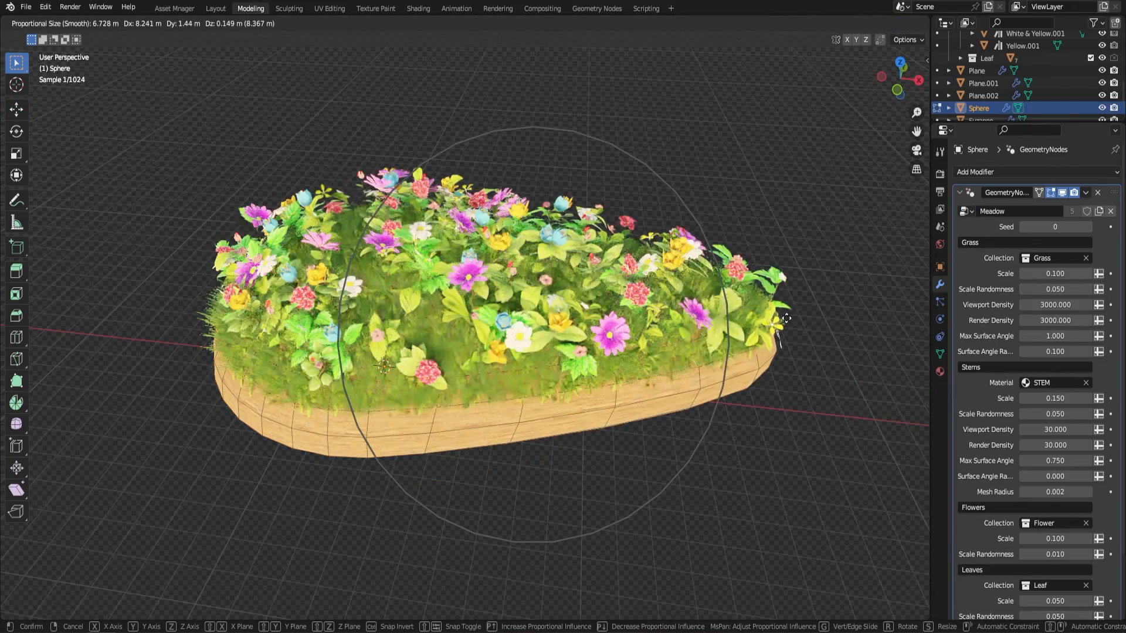
click(776, 340)
middle_drag(677, 244, 492, 271)
click(378, 283)
key(g)
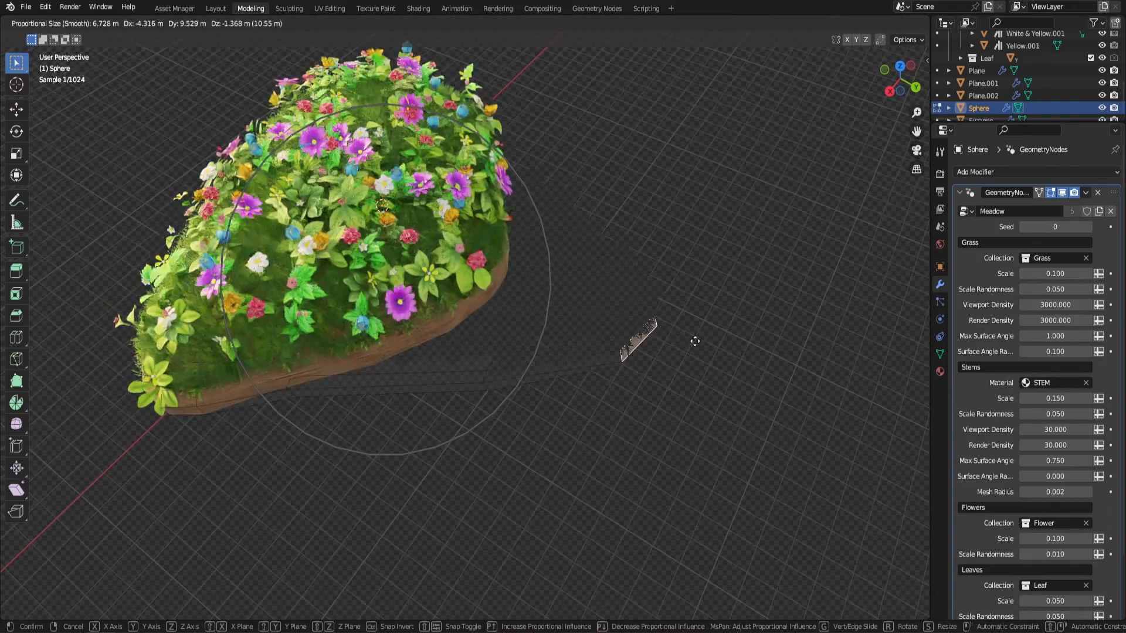
click(674, 352)
Step: Pull another area of the dome's rim outward by about 6 m with proportional editing
middle_drag(428, 380, 293, 400)
click(335, 270)
key(g)
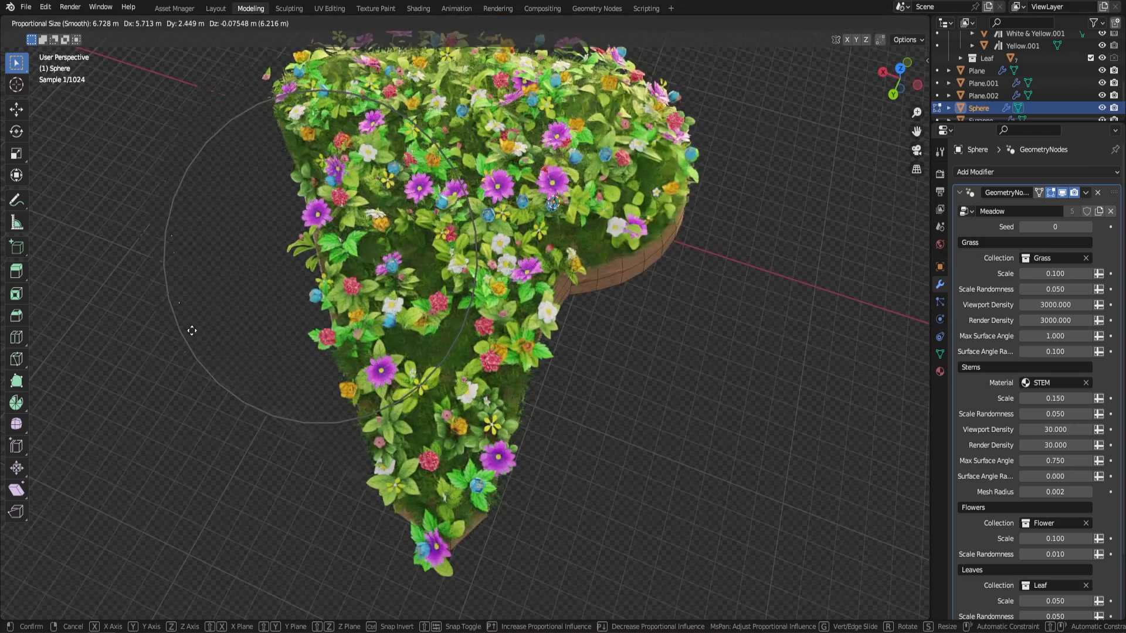
click(160, 341)
scroll(410, 304, down, 4)
middle_drag(628, 284, 634, 310)
Step: Return to Object Mode, deselect the reshaped dome and hide the viewport overlays
key(Tab)
scroll(635, 309, up, 4)
key(alt+a)
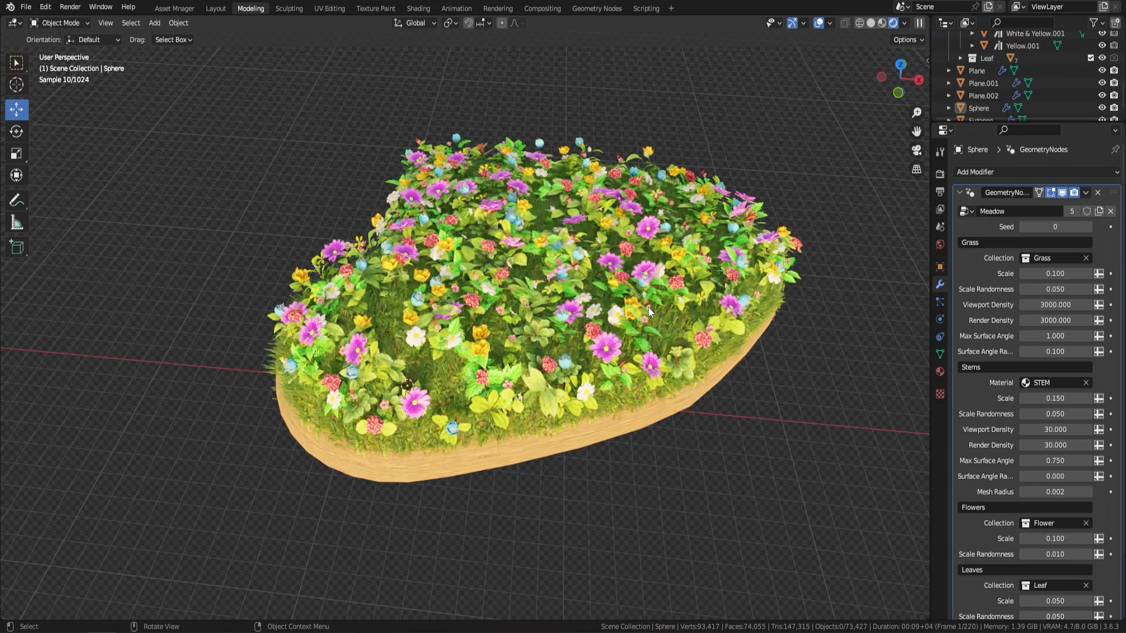
click(818, 22)
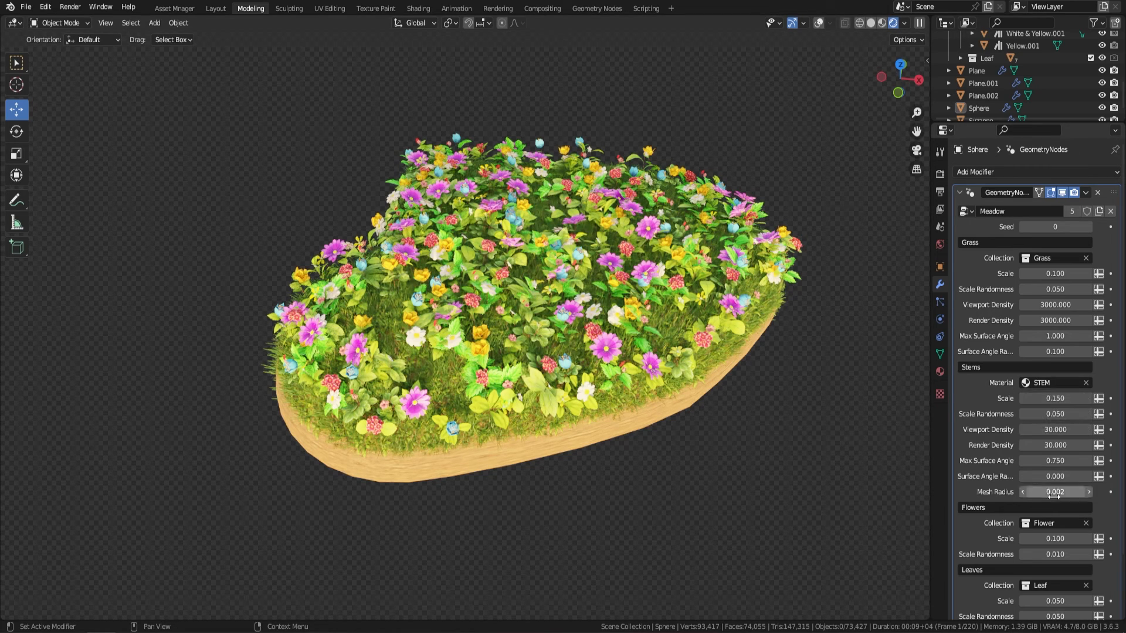
Step: Set the Flowers Scale and Scale Randomness of the dome's Meadow modifier to 0
click(1049, 538)
text(0)
key(Tab)
text(0)
key(Return)
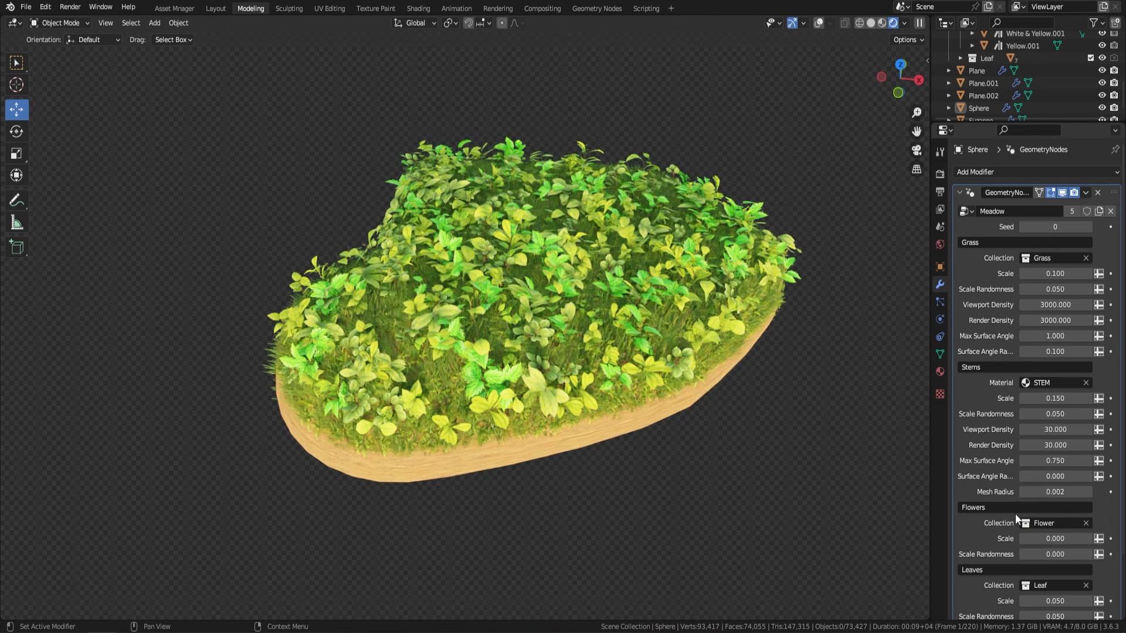
Step: Set the Leaves Scale and Scale Randomness of the dome's Meadow modifier to 0
scroll(1015, 513, down, 3)
click(1066, 530)
text(0)
key(Tab)
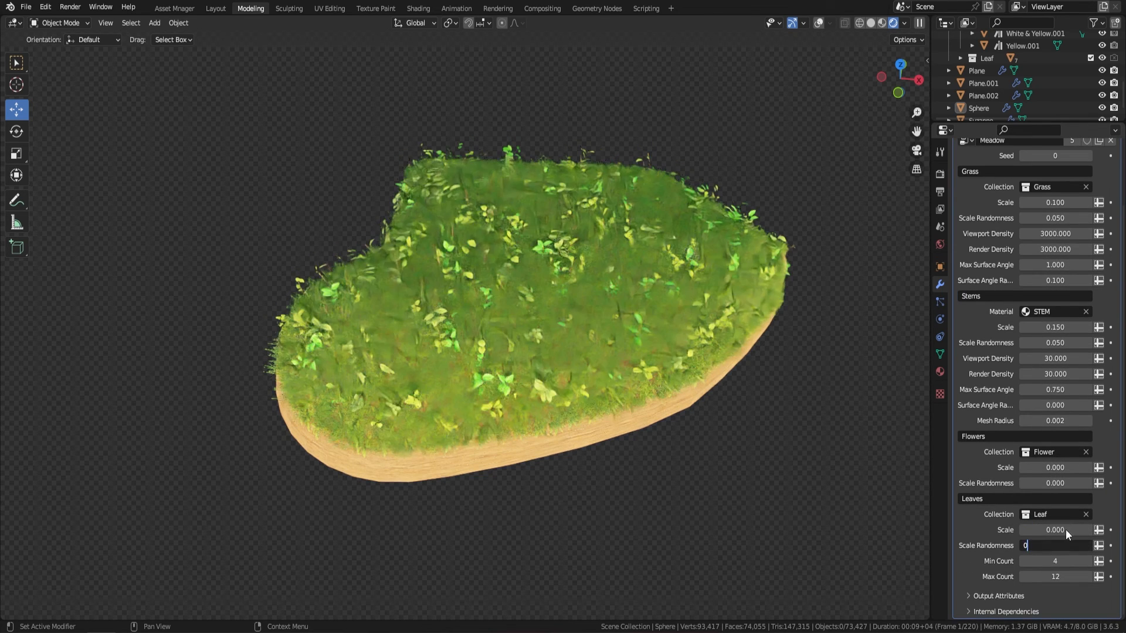
text(0)
key(Return)
middle_drag(754, 392, 732, 368)
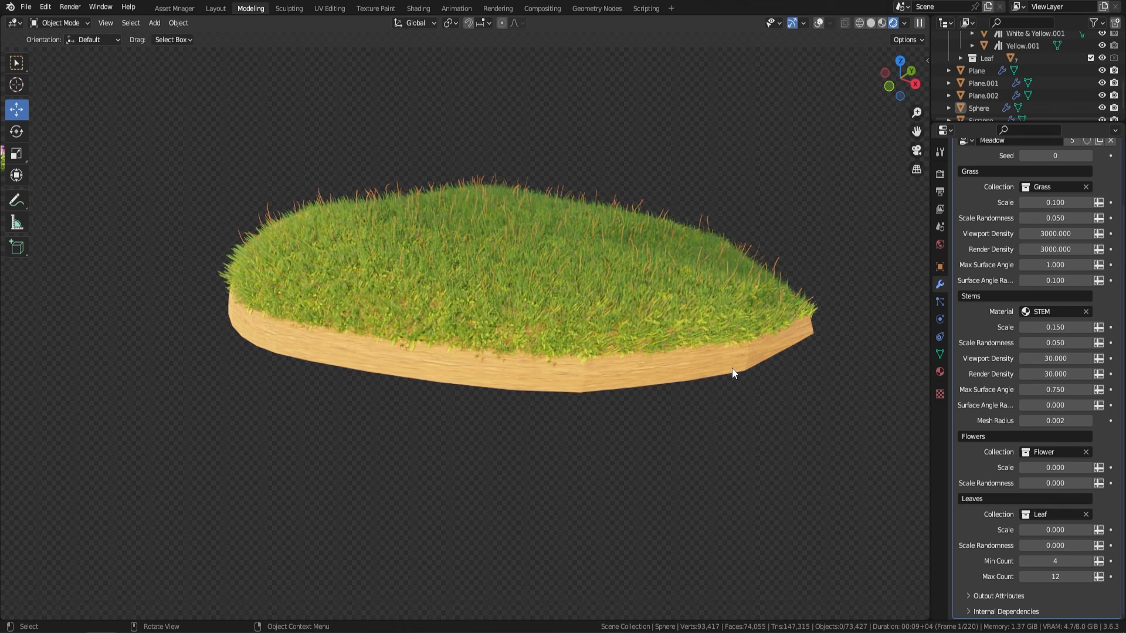